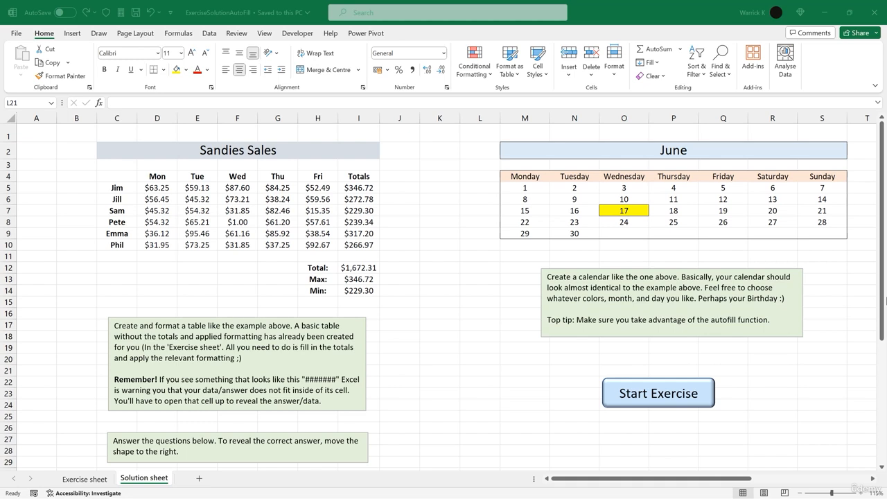
- Open the exercise sheet and enter the title "Sandies sales" in cell F2
{"action": "left_click", "coordinate": [661, 393]}
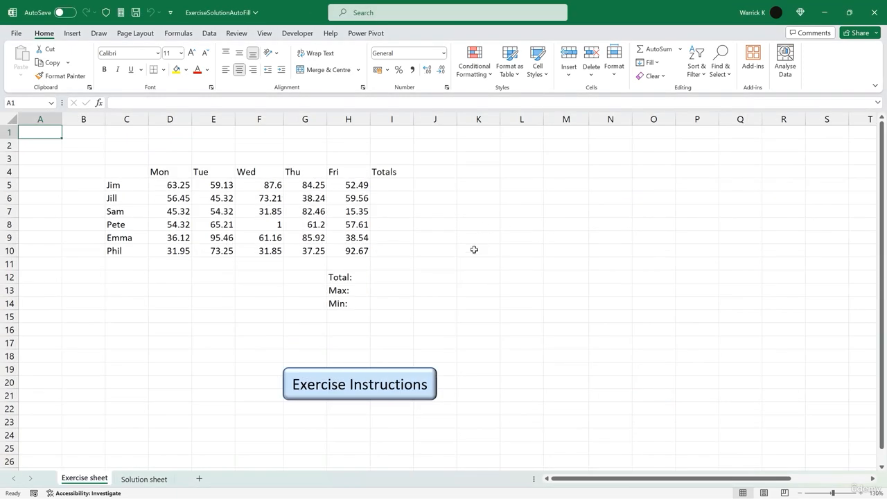
{"action": "left_click", "coordinate": [474, 249]}
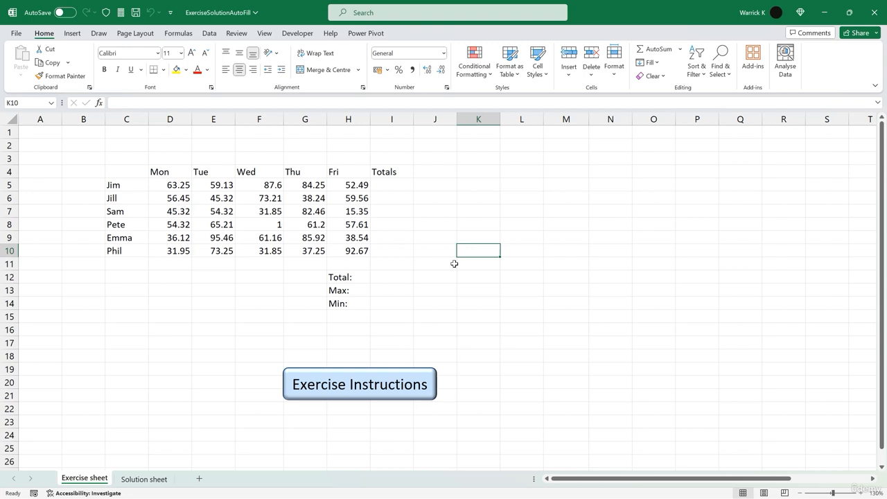
{"action": "left_click", "coordinate": [271, 143]}
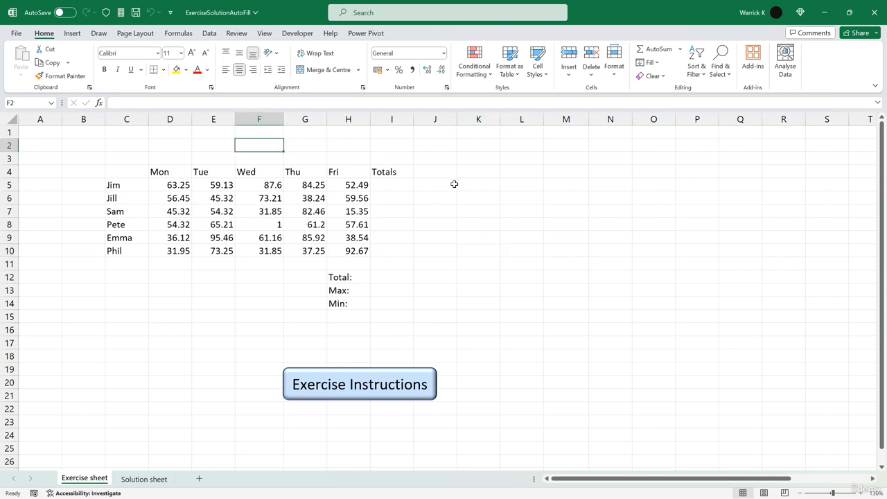
{"action": "type", "text": "Sandies sales"}
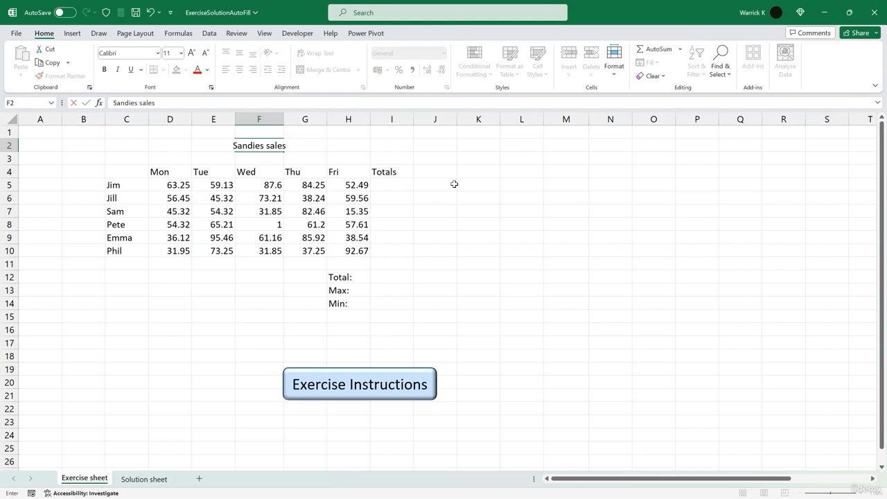
- Merge and centre the title across cells C2 to I2
{"action": "left_click_drag", "start_coordinate": [139, 143], "coordinate": [388, 151]}
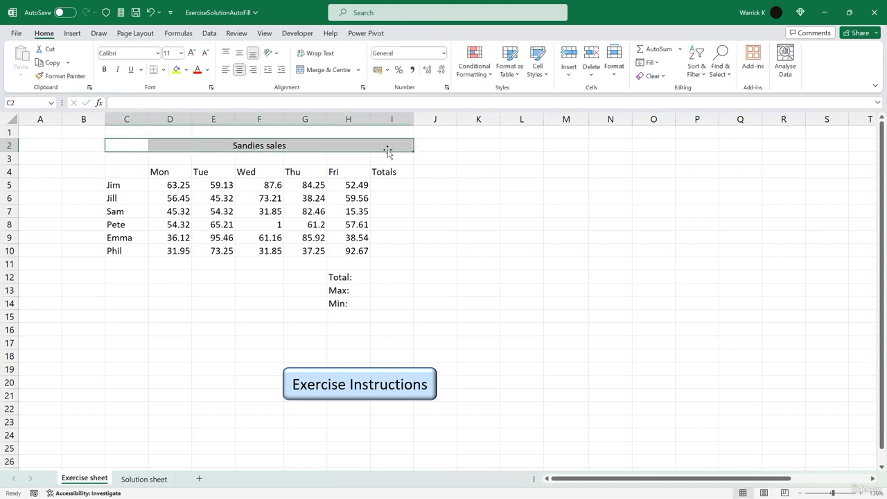
{"action": "left_click", "coordinate": [326, 70]}
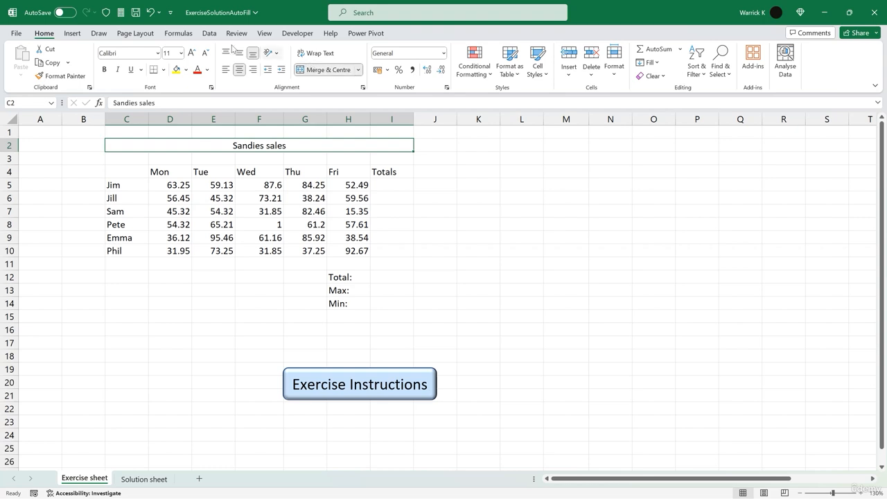
- Format the title at font size 14, bold, with a light orange fill
{"action": "left_click", "coordinate": [191, 54]}
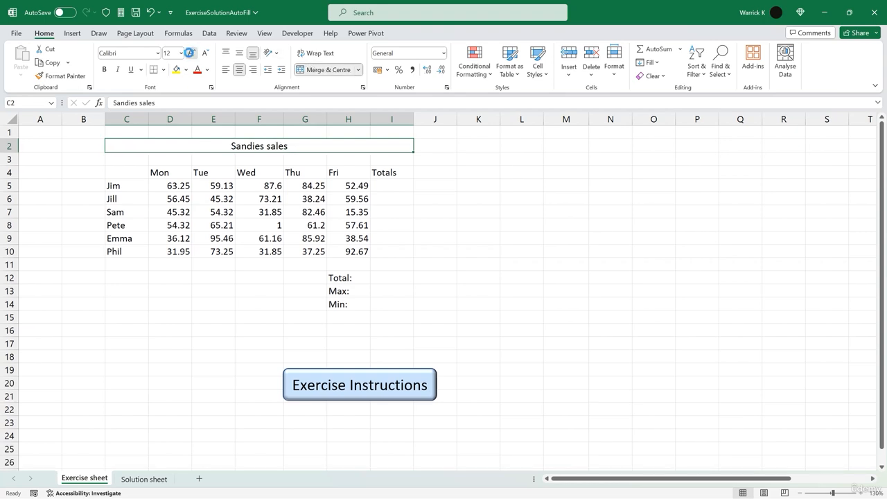
{"action": "left_click", "coordinate": [191, 54]}
{"action": "left_click", "coordinate": [104, 69]}
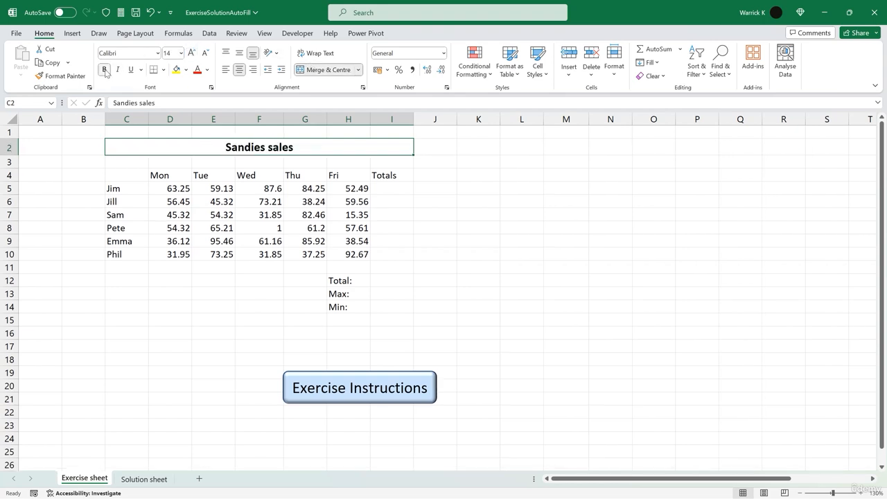
{"action": "left_click", "coordinate": [186, 70]}
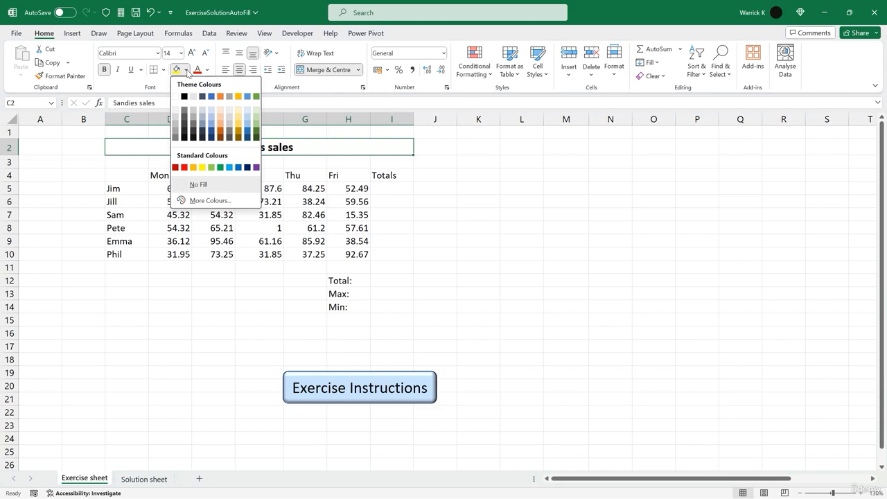
{"action": "left_click", "coordinate": [220, 114]}
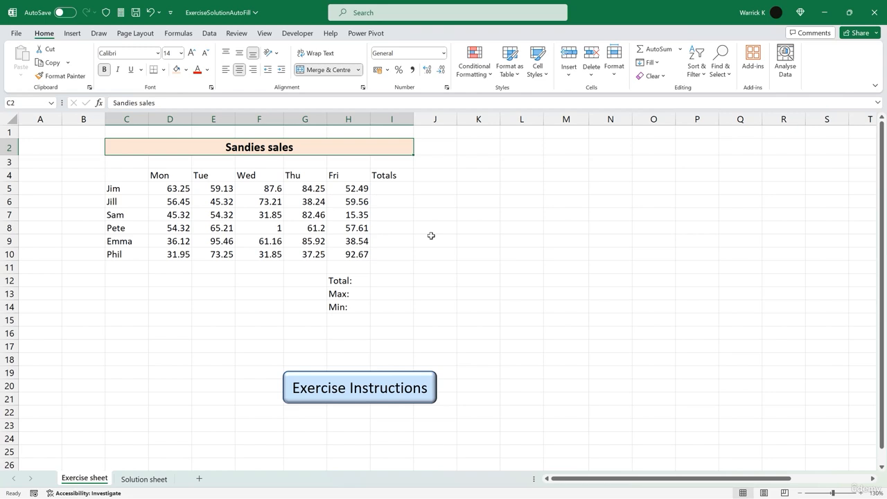
- Bold the day headings, the names in C5:C10 and the Total, Max and Min labels
{"action": "left_click_drag", "start_coordinate": [164, 175], "coordinate": [391, 177]}
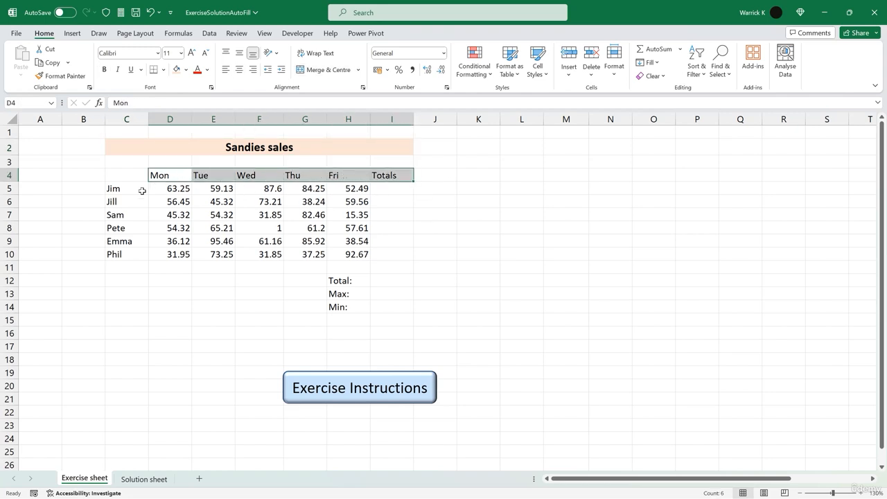
{"action": "left_click_drag", "start_coordinate": [127, 190], "coordinate": [126, 254]}
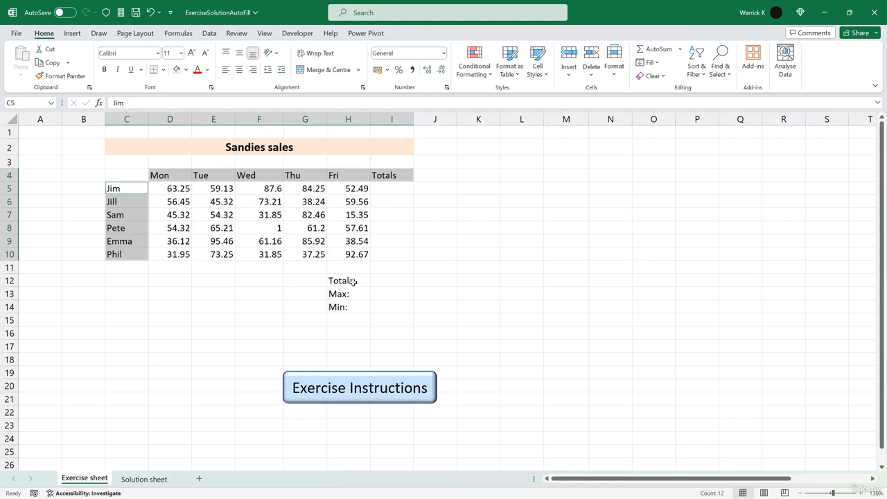
{"action": "left_click_drag", "start_coordinate": [354, 282], "coordinate": [356, 304]}
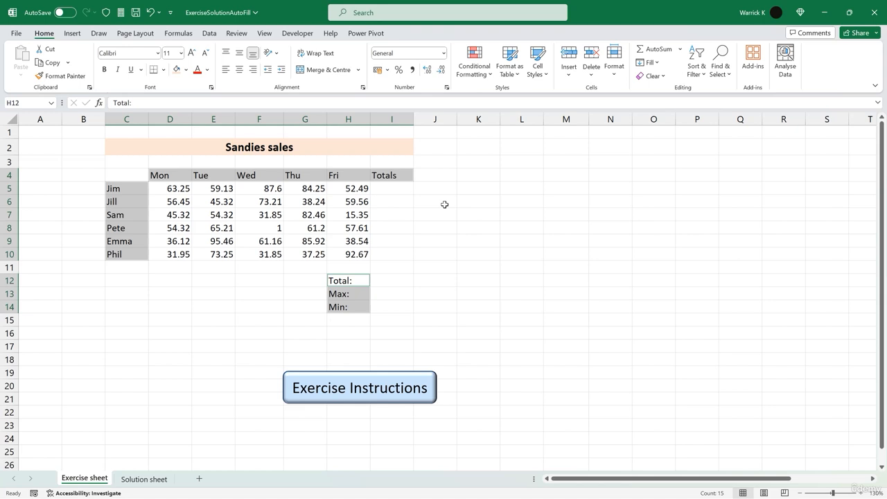
{"action": "key", "text": "ctrl+b"}
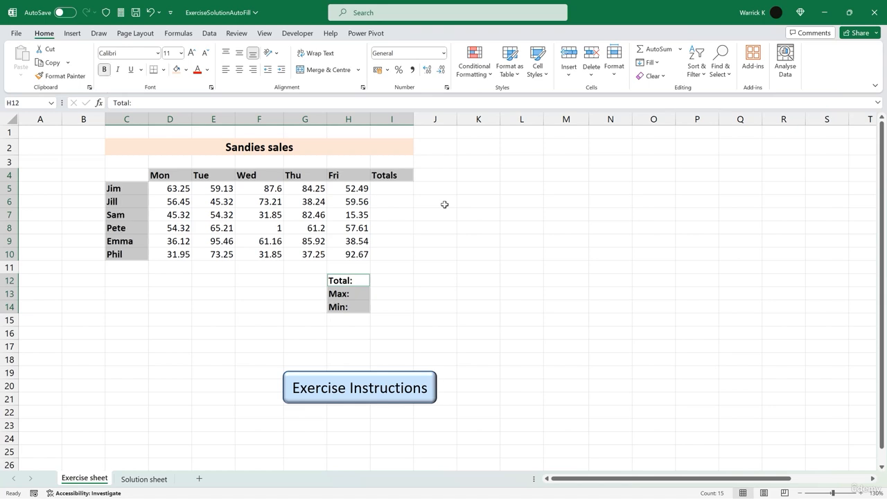
- AutoSum each person's row into the Totals cells I5:I10 and check the row formulas
{"action": "left_click_drag", "start_coordinate": [390, 190], "coordinate": [395, 253]}
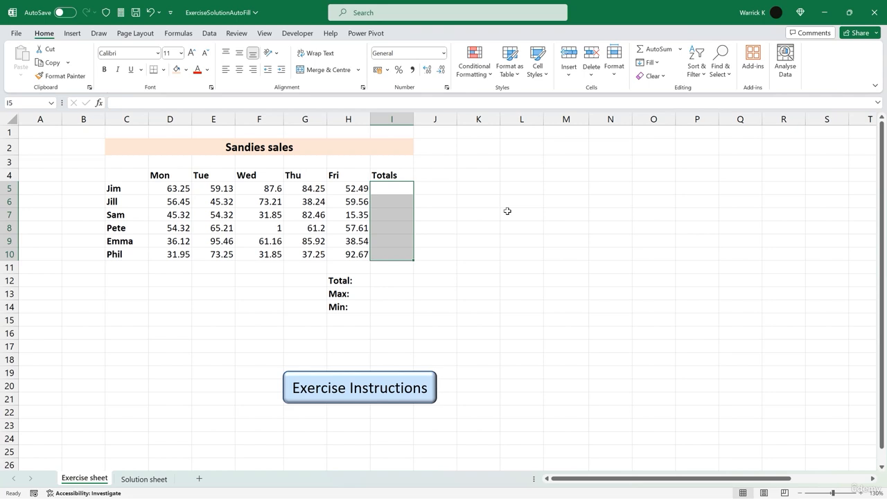
{"action": "key", "text": "alt+equal"}
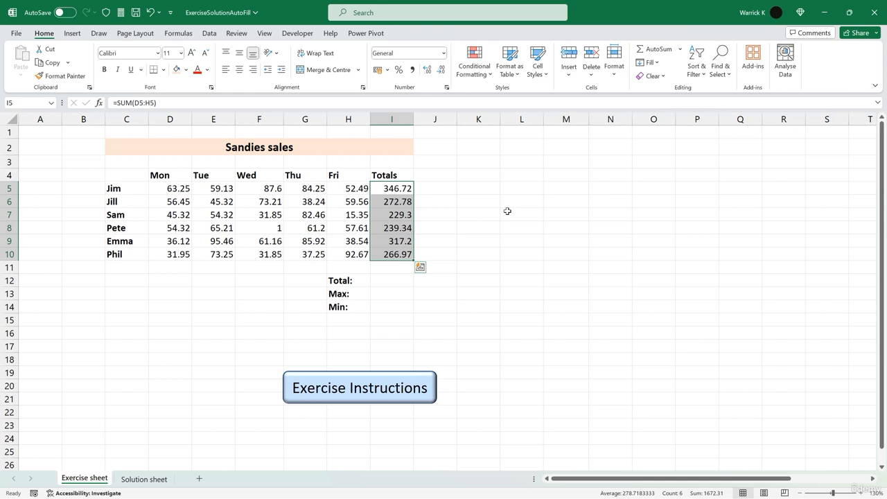
{"action": "double_click", "coordinate": [406, 202]}
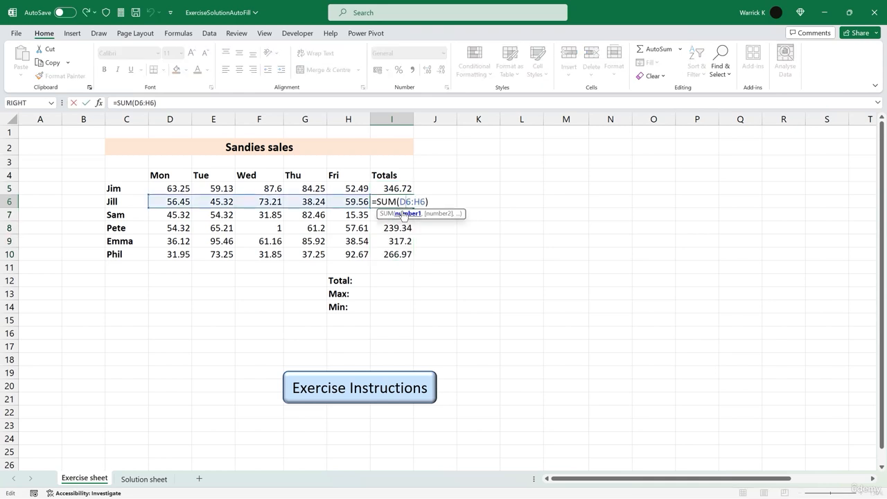
{"action": "left_click", "coordinate": [400, 227]}
{"action": "double_click", "coordinate": [400, 224]}
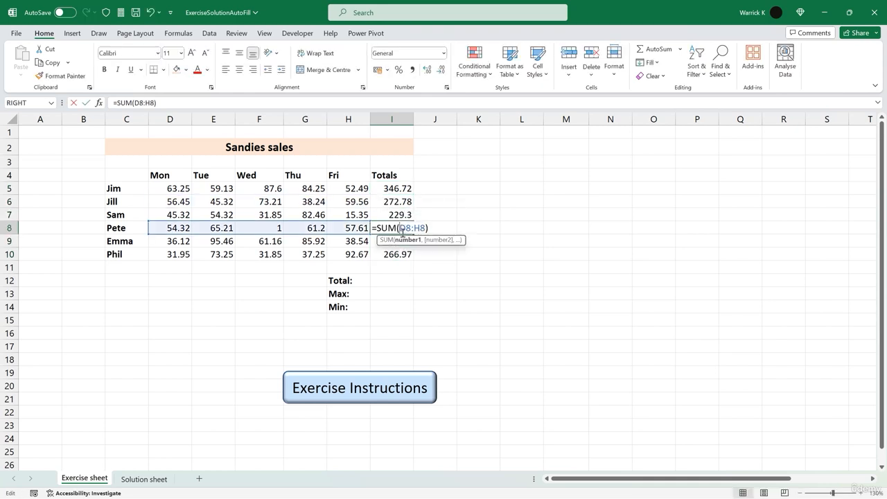
{"action": "key", "text": "Escape"}
{"action": "double_click", "coordinate": [401, 254]}
{"action": "key", "text": "Escape"}
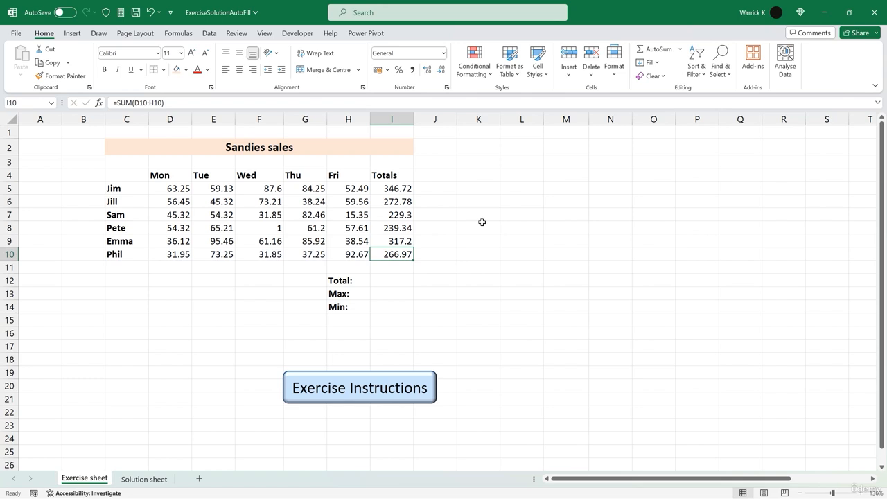
- Insert a SUM of the totals I5:I10 in the Total cell I12
{"action": "left_click", "coordinate": [389, 281]}
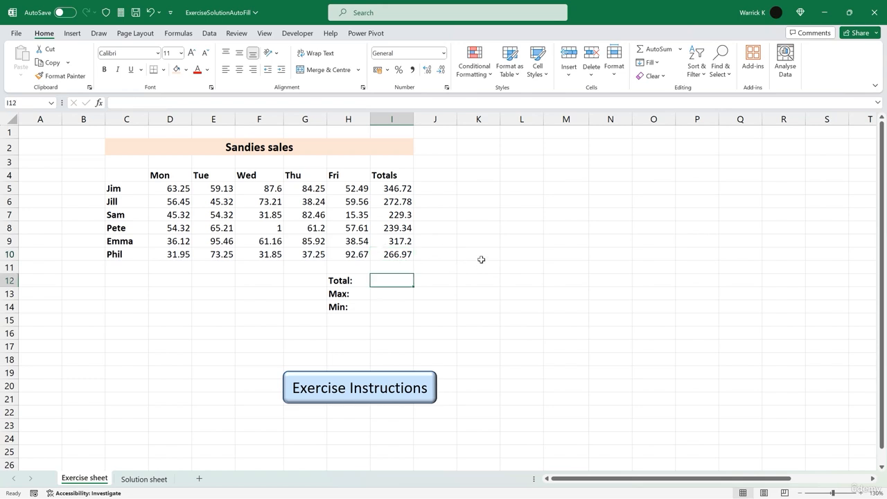
{"action": "key", "text": "alt+equal"}
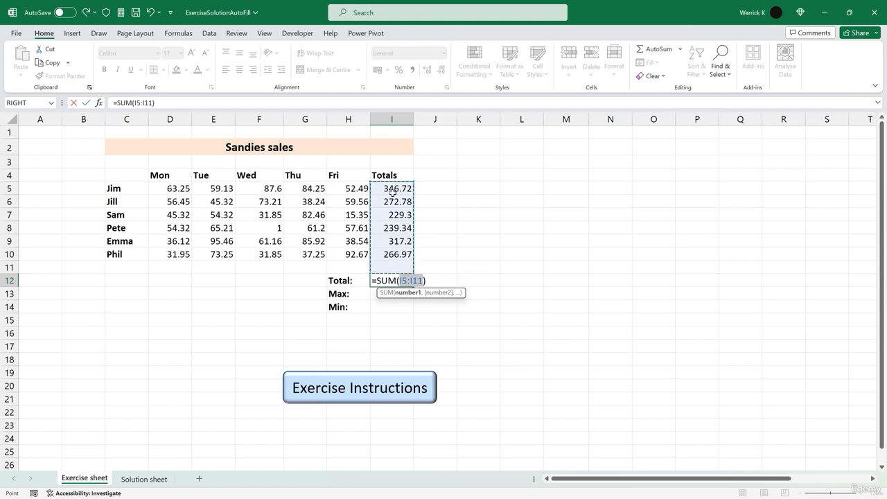
{"action": "key", "text": "shift+Up"}
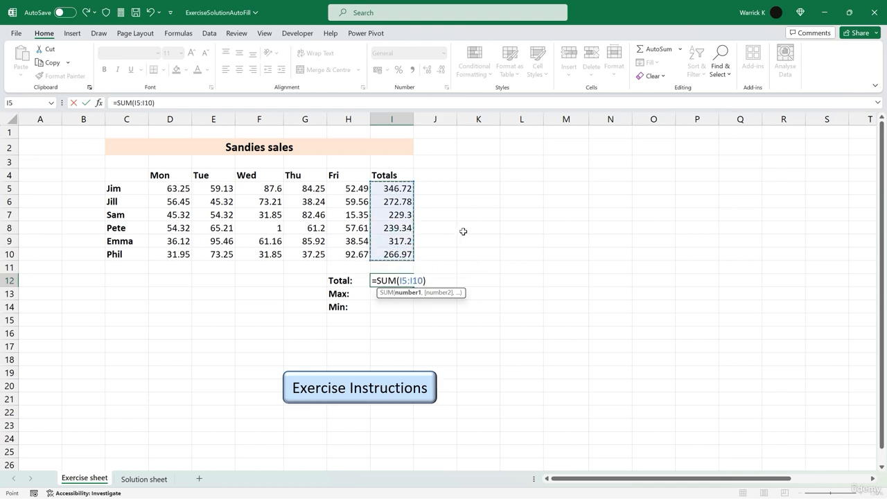
{"action": "key", "text": "Return"}
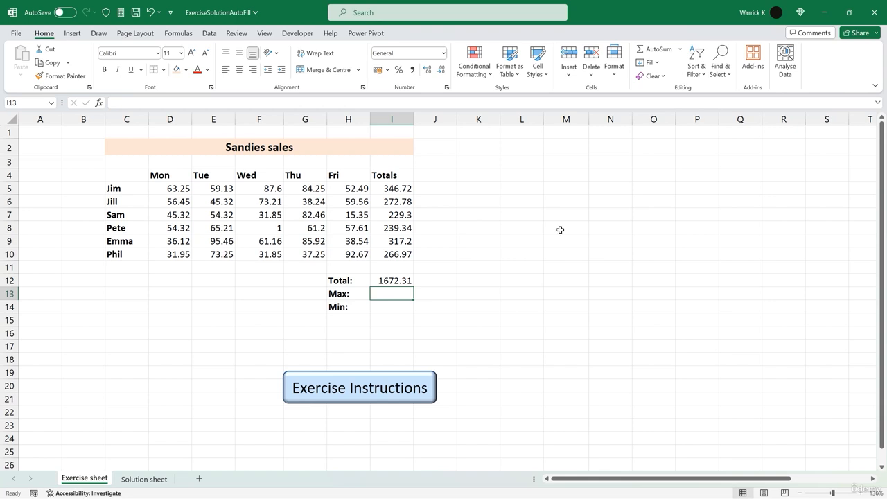
- Insert a MAX of the totals I5:I10 in the Max cell I13
{"action": "left_click", "coordinate": [680, 49]}
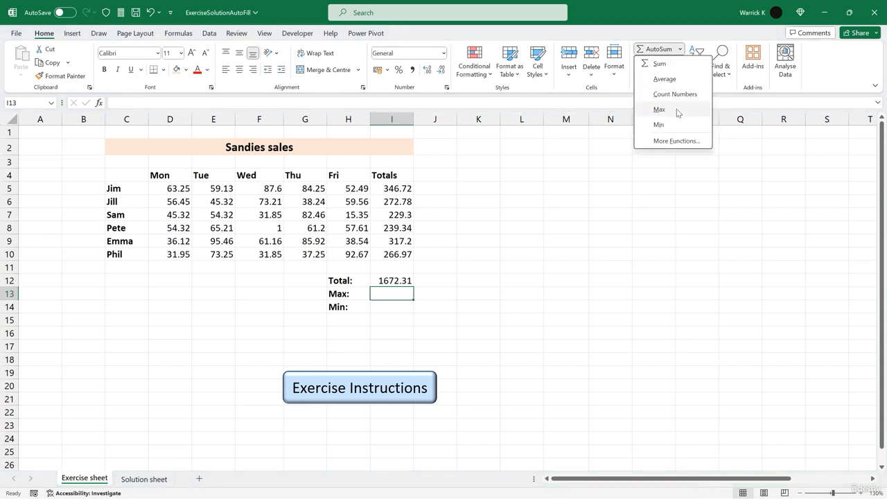
{"action": "left_click", "coordinate": [677, 108]}
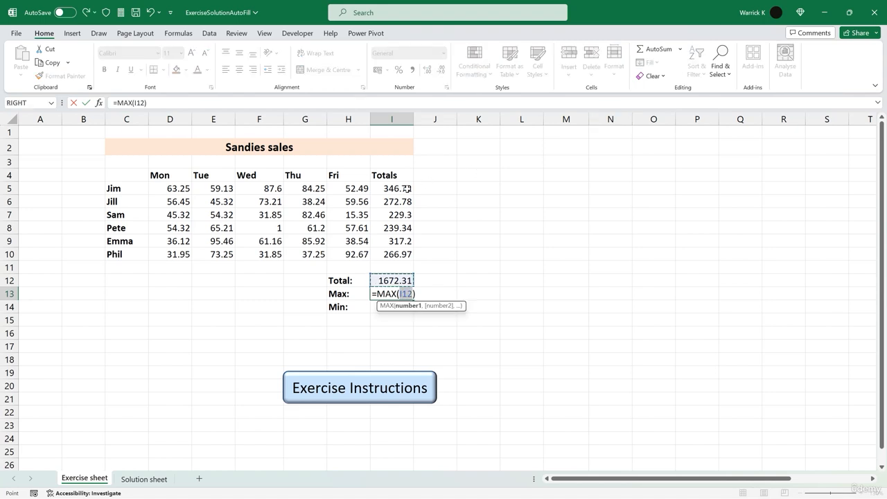
{"action": "left_click_drag", "start_coordinate": [405, 188], "coordinate": [406, 254]}
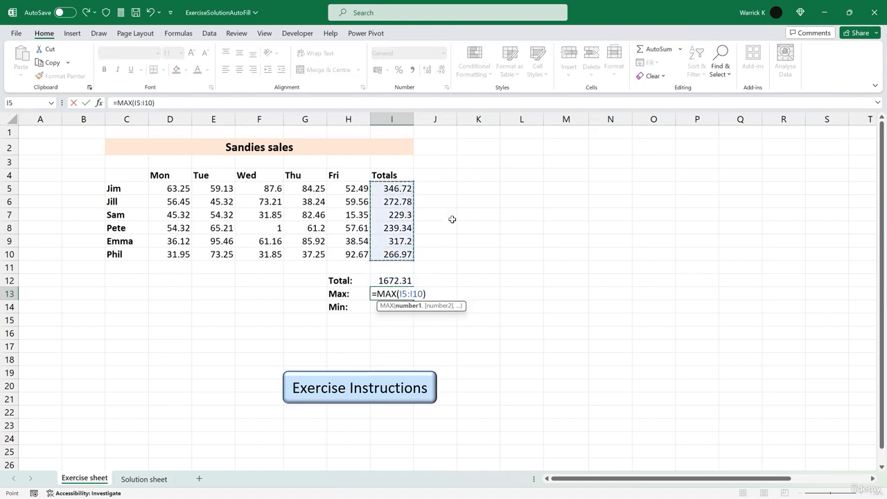
{"action": "key", "text": "Return"}
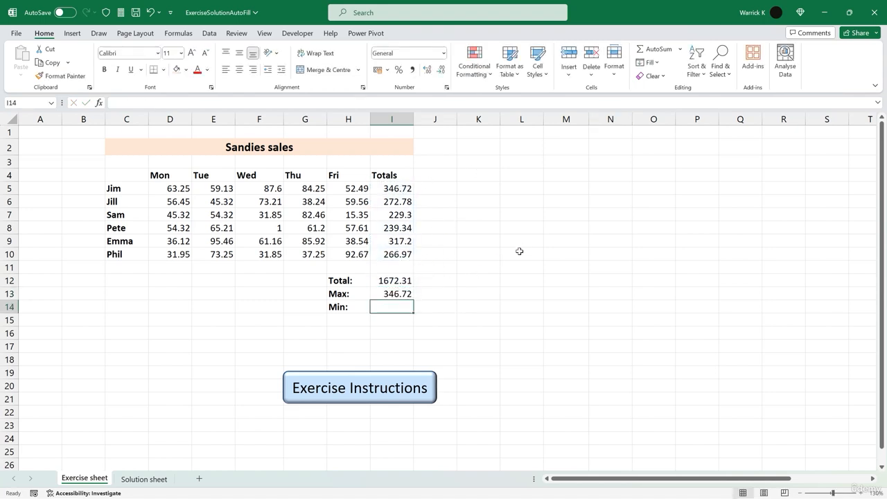
- Insert a MIN of the totals I5:I10 in the Min cell I14
{"action": "left_click", "coordinate": [679, 49]}
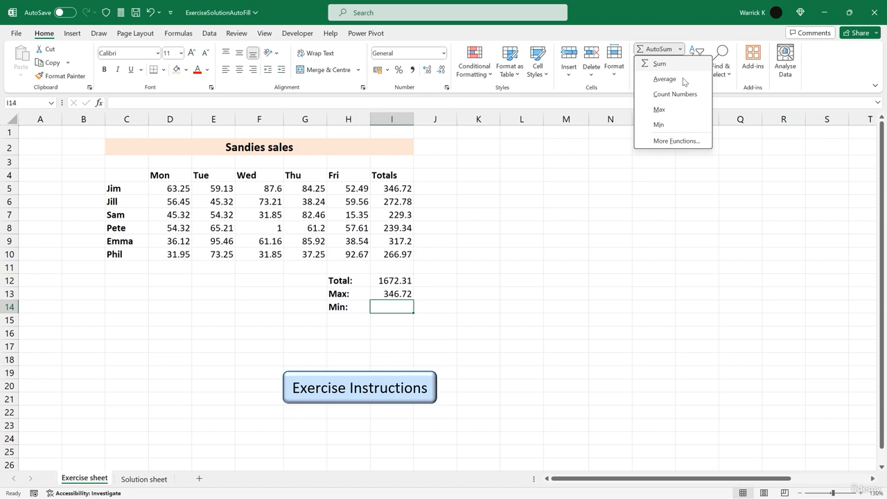
{"action": "left_click", "coordinate": [676, 125]}
{"action": "left_click_drag", "start_coordinate": [415, 191], "coordinate": [415, 256]}
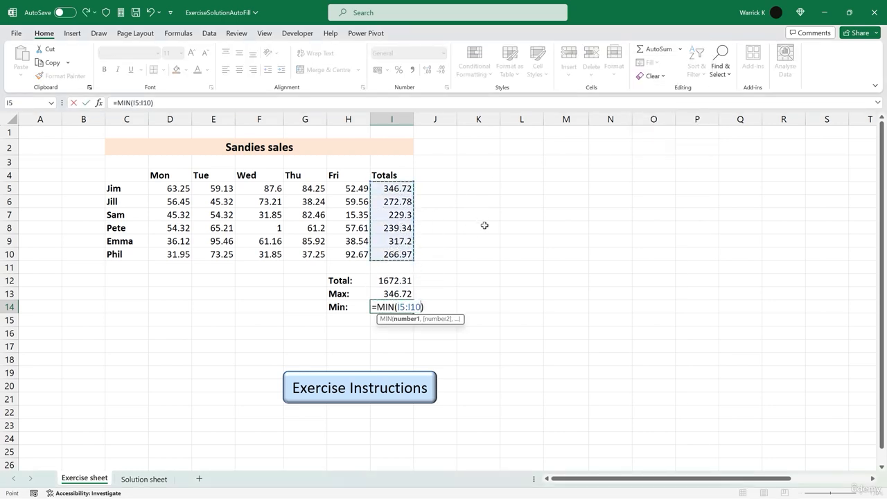
{"action": "key", "text": "Return"}
- Format the sales figures and results D5:I14 as Currency with the $ English (United States) symbol and 2 decimal places
{"action": "left_click_drag", "start_coordinate": [156, 189], "coordinate": [402, 307]}
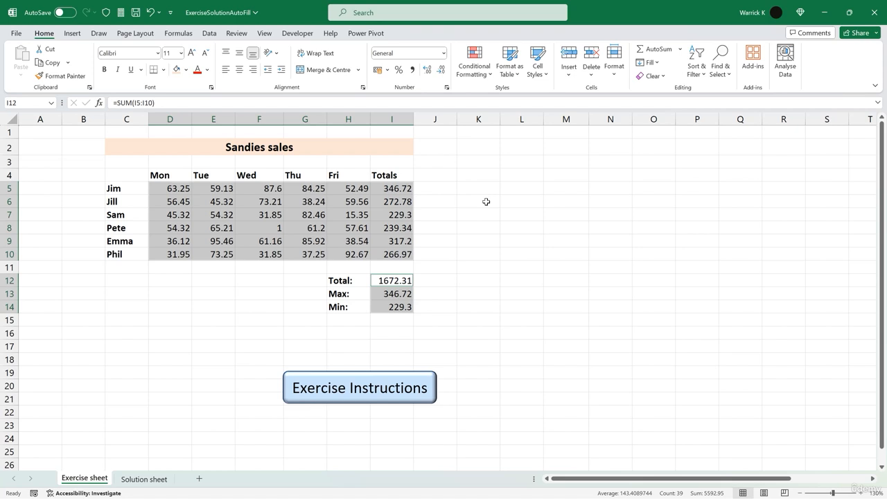
{"action": "key", "text": "ctrl+1"}
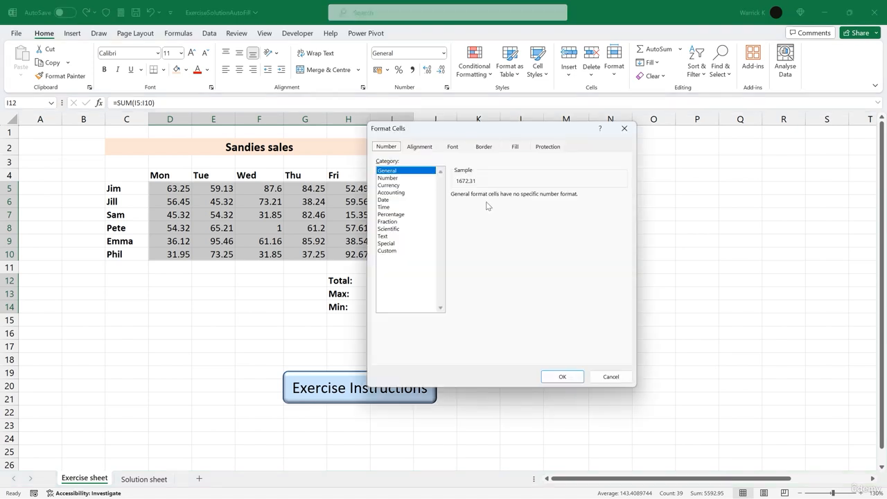
{"action": "left_click", "coordinate": [390, 186]}
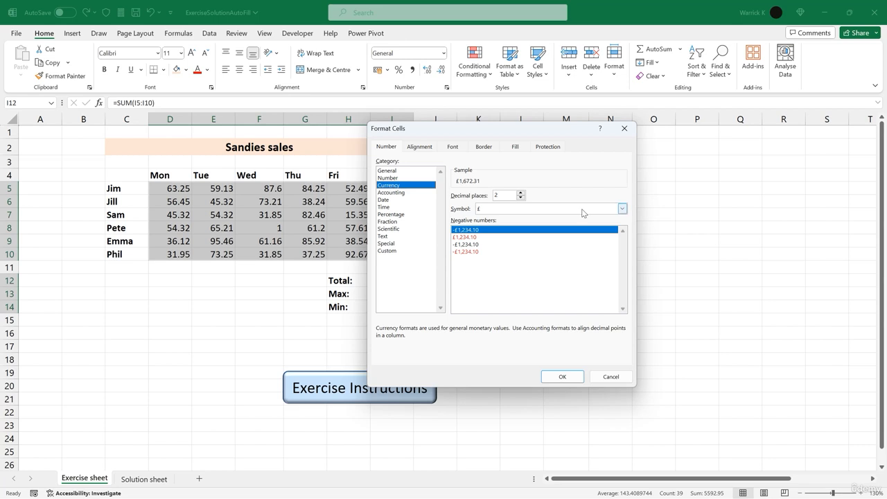
{"action": "left_click", "coordinate": [622, 210]}
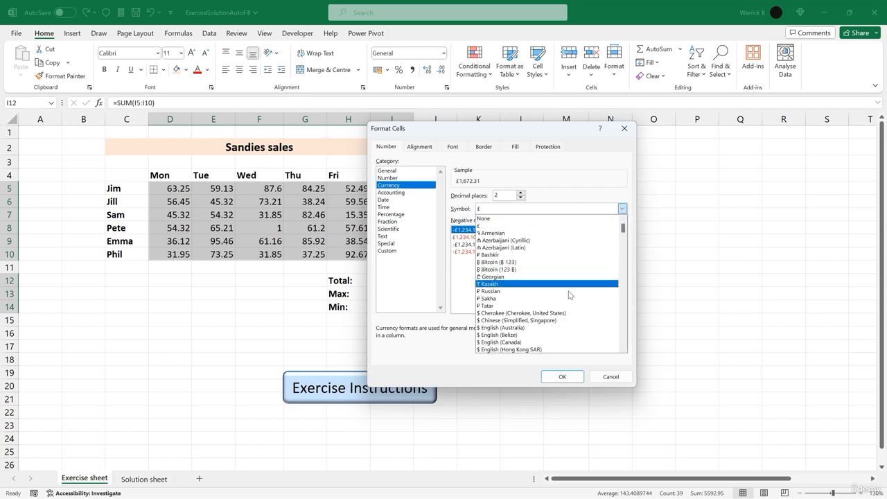
{"action": "scroll", "coordinate": [564, 297], "scroll_direction": "down", "scroll_amount": 3}
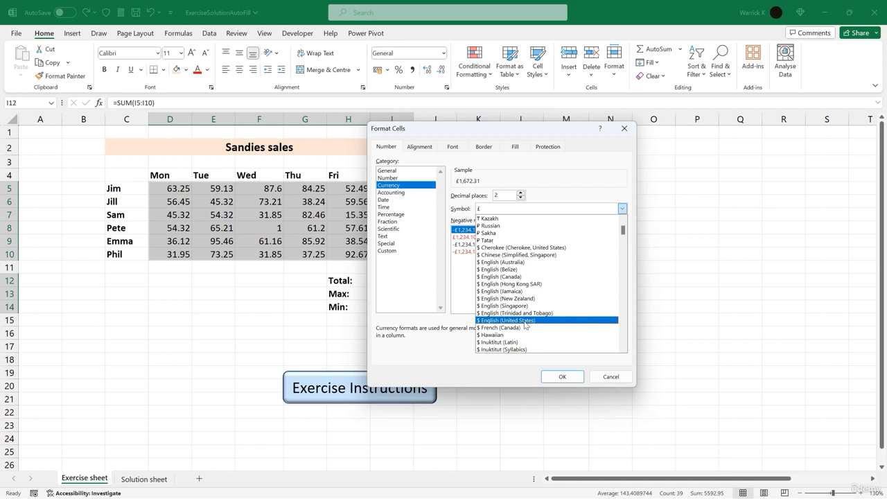
{"action": "left_click", "coordinate": [525, 321]}
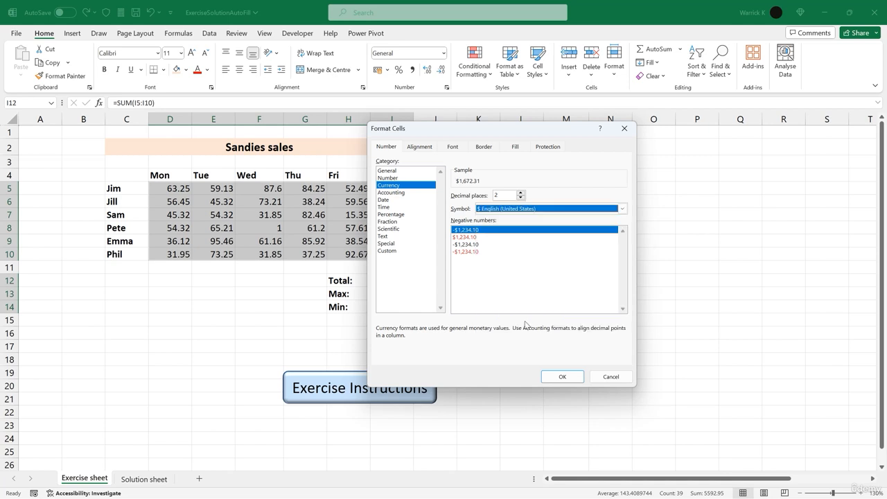
{"action": "left_click", "coordinate": [563, 377]}
- Autofit column I's width so the formatted total fits
{"action": "left_click", "coordinate": [523, 280]}
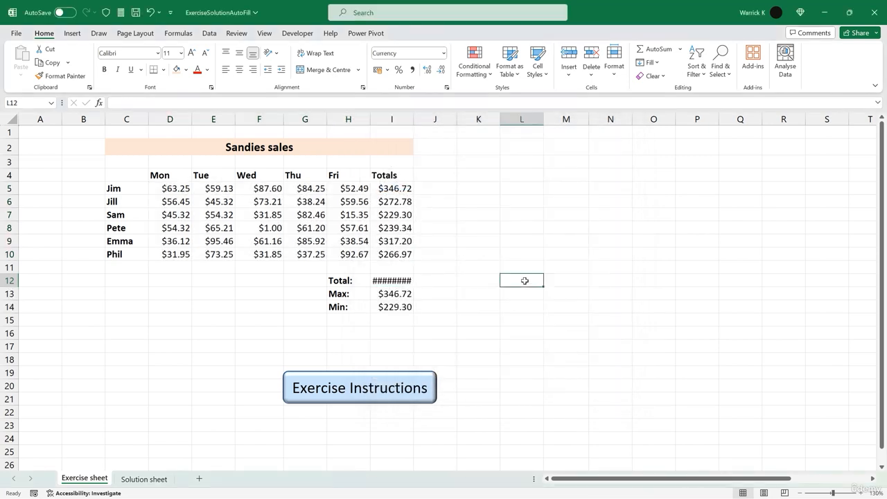
{"action": "left_click", "coordinate": [400, 280]}
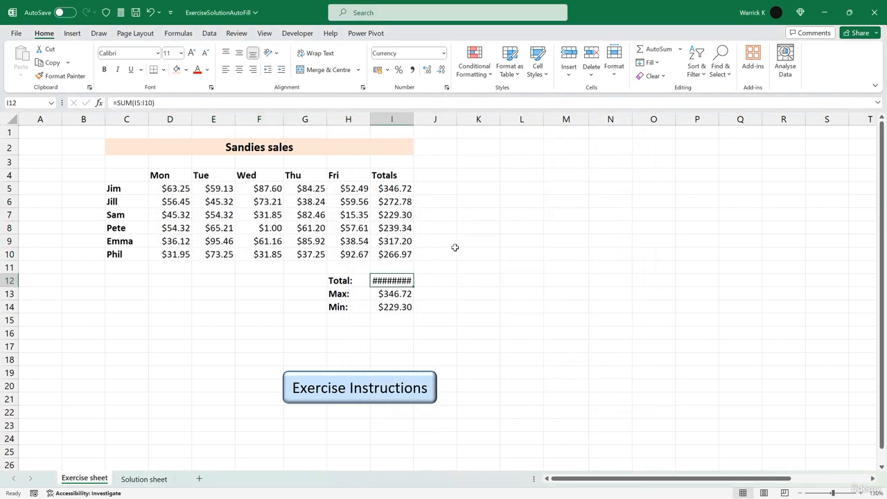
{"action": "double_click", "coordinate": [412, 118]}
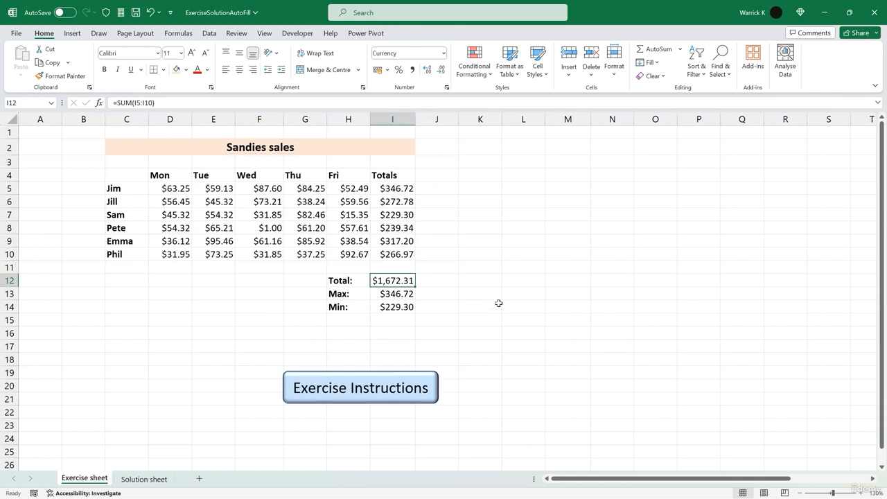
- Centre-align the contents of every cell on the worksheet
{"action": "left_click", "coordinate": [9, 119]}
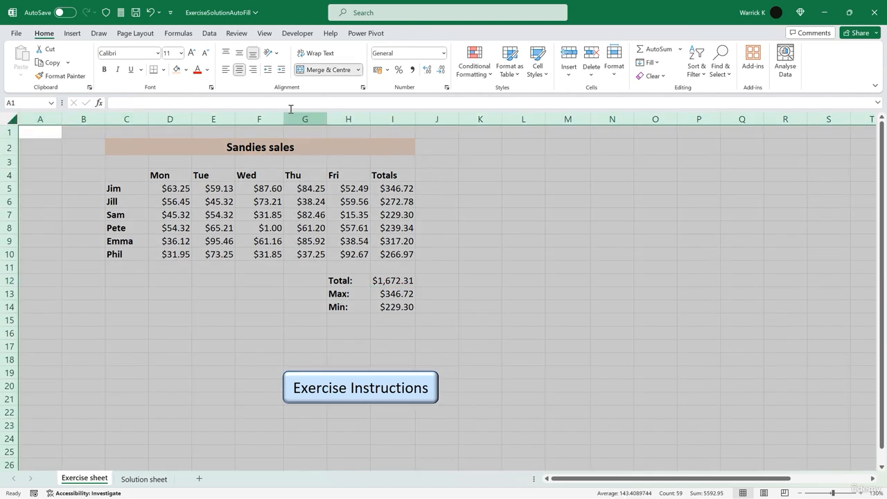
{"action": "left_click", "coordinate": [240, 70]}
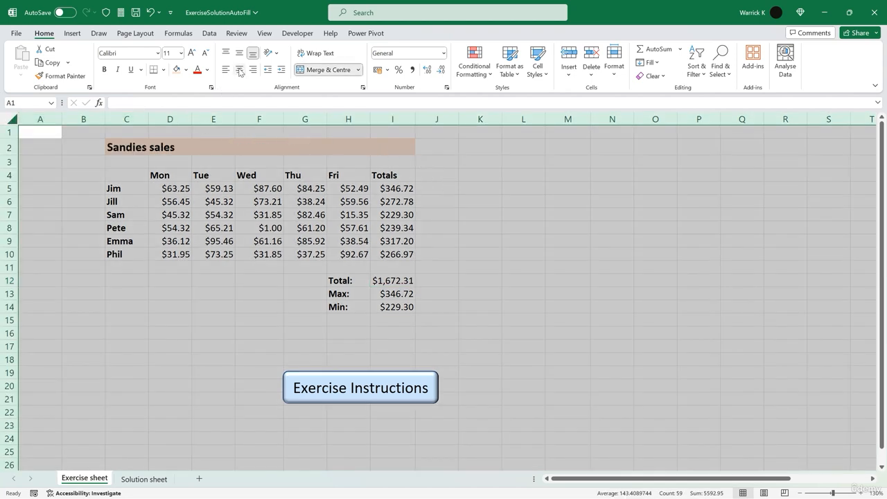
{"action": "left_click", "coordinate": [240, 70]}
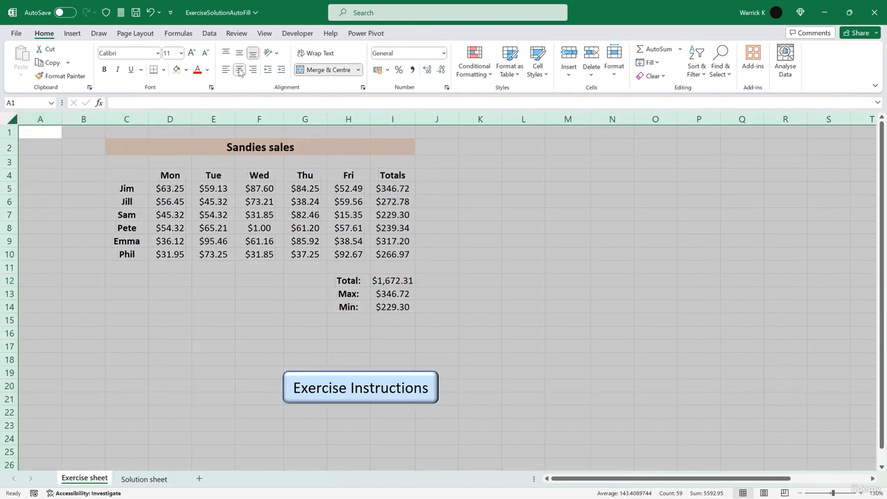
{"action": "left_click", "coordinate": [501, 267]}
- Enter Monday in M4 and AutoFill the weekday names across to Sunday in S4
{"action": "left_click", "coordinate": [522, 174]}
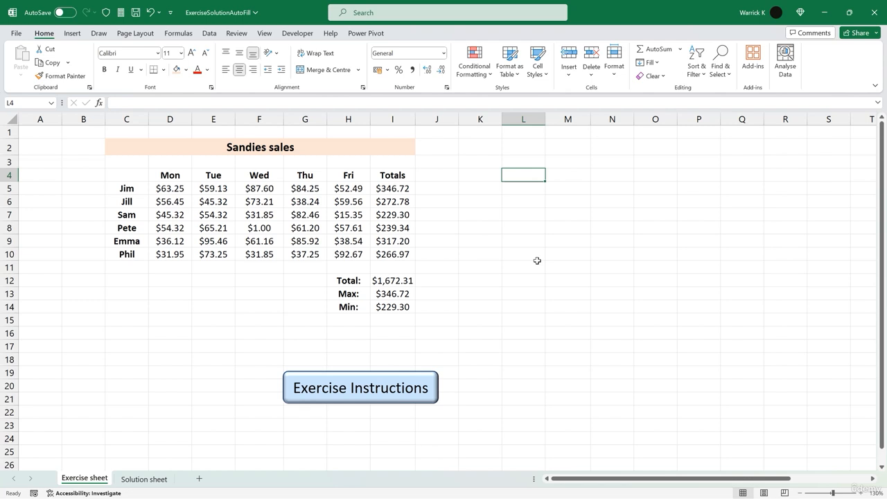
{"action": "scroll", "coordinate": [527, 269], "scroll_direction": "right", "scroll_amount": 5}
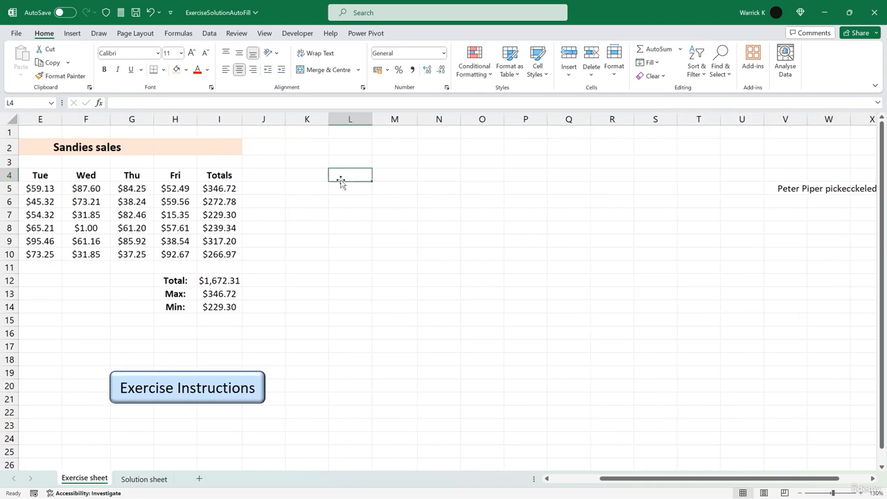
{"action": "left_click", "coordinate": [387, 173]}
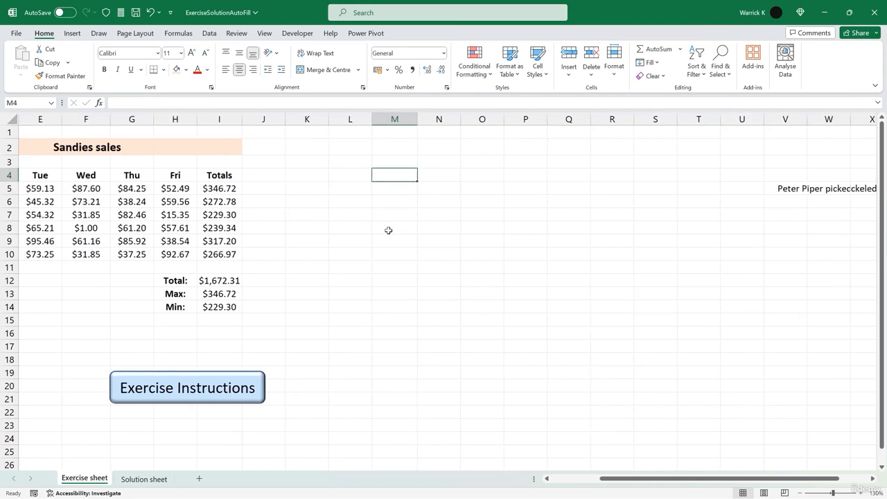
{"action": "type", "text": "Monday"}
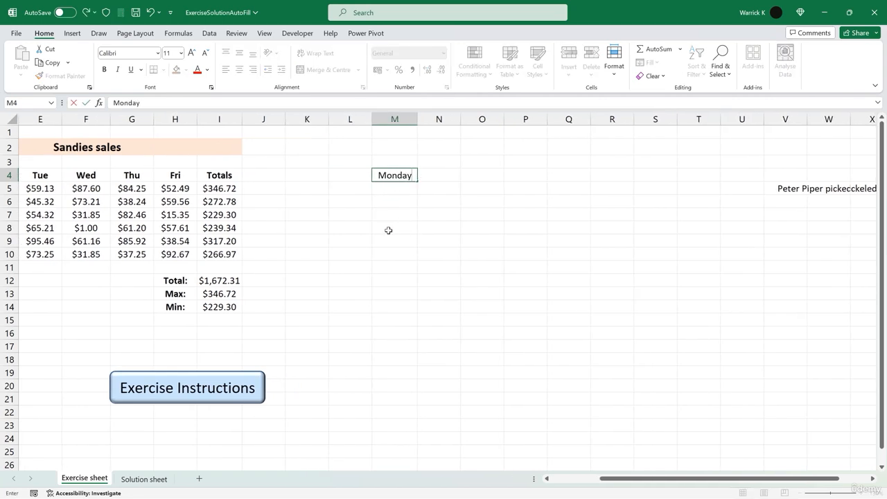
{"action": "left_click_drag", "start_coordinate": [418, 181], "coordinate": [672, 181]}
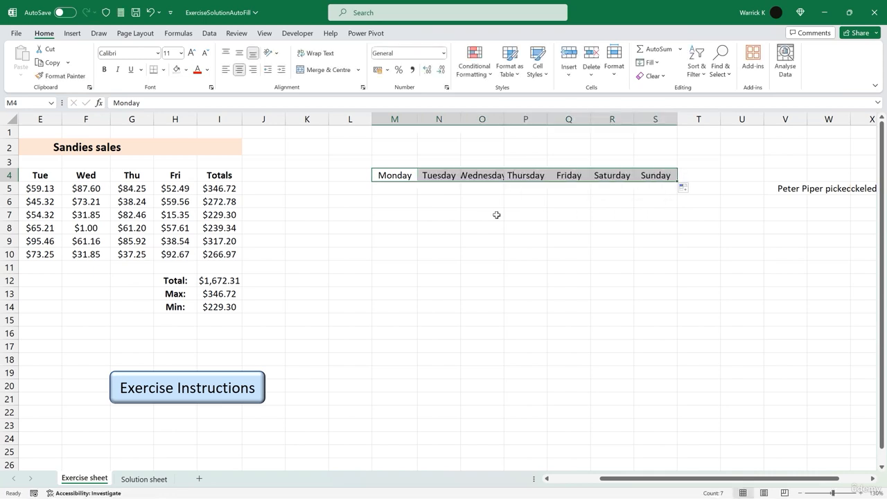
- Autofit column O's width to fit Wednesday
{"action": "left_click", "coordinate": [497, 215]}
{"action": "left_click", "coordinate": [487, 178]}
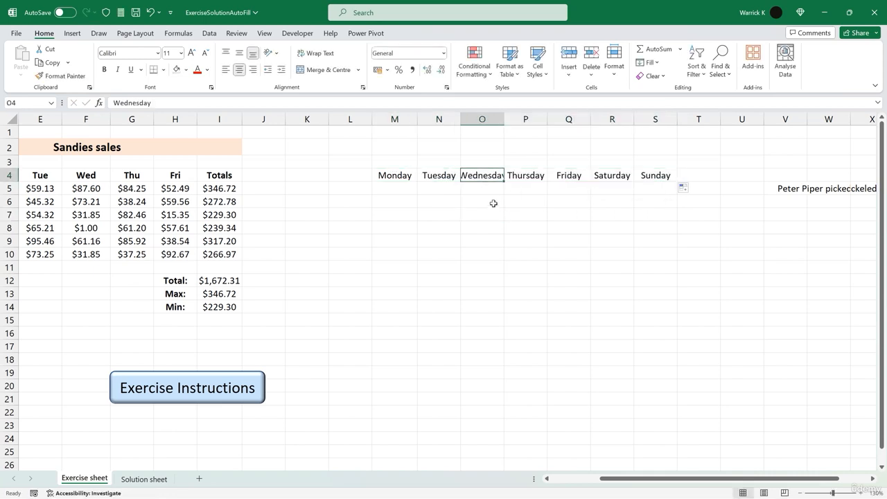
{"action": "double_click", "coordinate": [503, 119]}
- Enter 1 and 2 in M5:N5 and AutoFill the number series across to S5
{"action": "left_click", "coordinate": [429, 215]}
{"action": "left_click", "coordinate": [397, 192]}
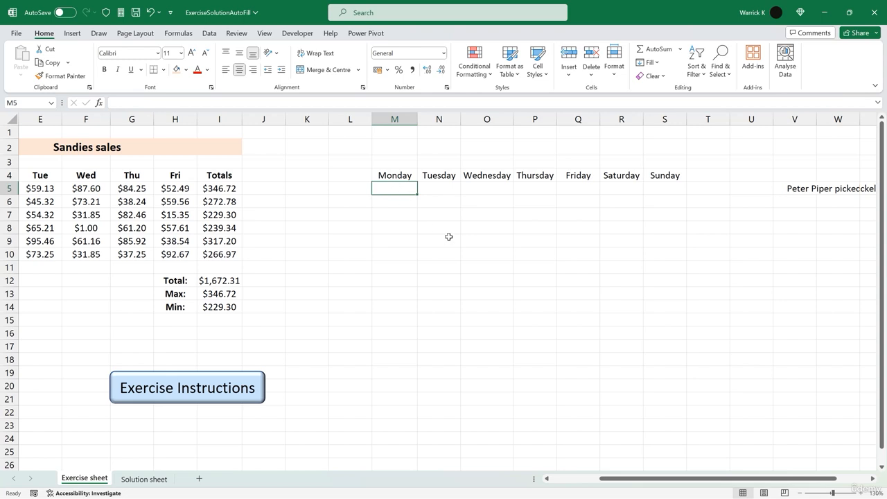
{"action": "type", "text": "12"}
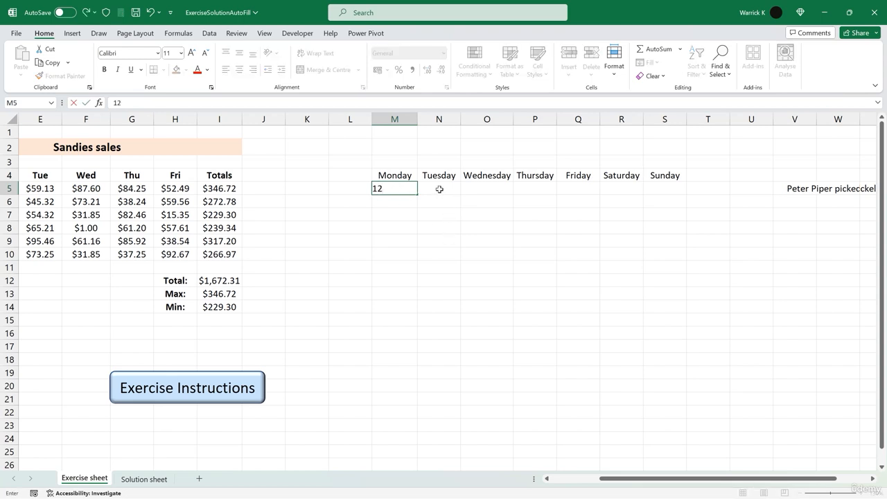
{"action": "key", "text": "BackSpace"}
{"action": "left_click", "coordinate": [439, 187]}
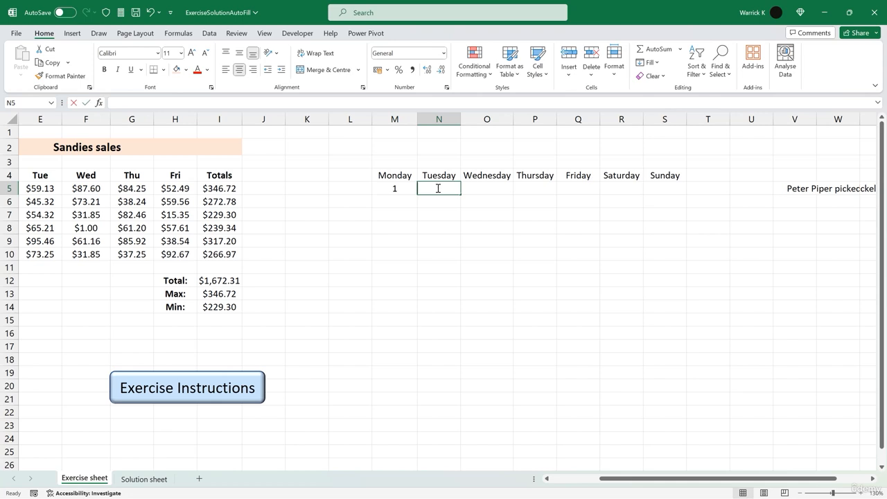
{"action": "type", "text": "2"}
{"action": "left_click_drag", "start_coordinate": [393, 188], "coordinate": [676, 195]}
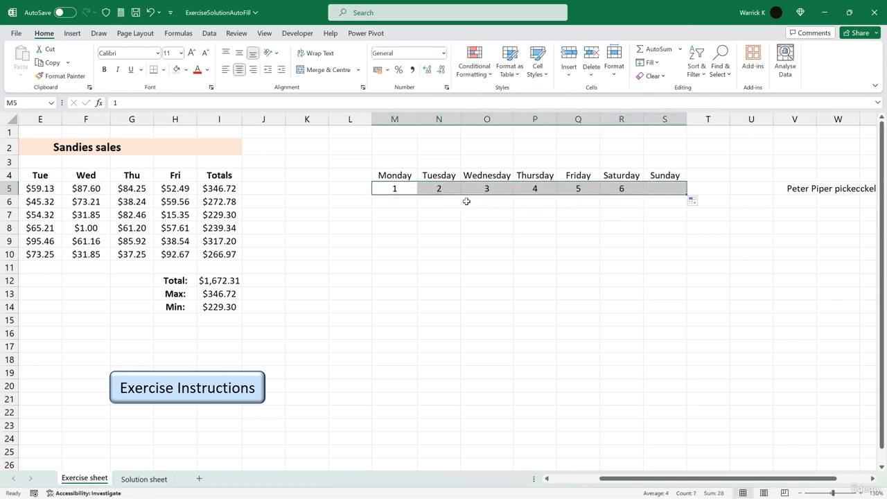
- Enter 8 and 9 in M6:N6 and AutoFill the series across to S6
{"action": "left_click", "coordinate": [395, 201]}
{"action": "type", "text": "9"}
{"action": "key", "text": "BackSpace"}
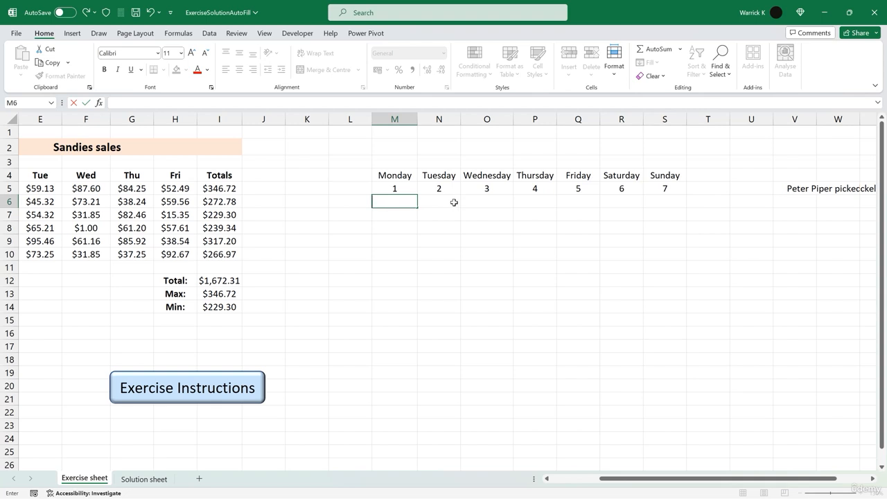
{"action": "type", "text": "8"}
{"action": "left_click", "coordinate": [447, 201]}
{"action": "type", "text": "9"}
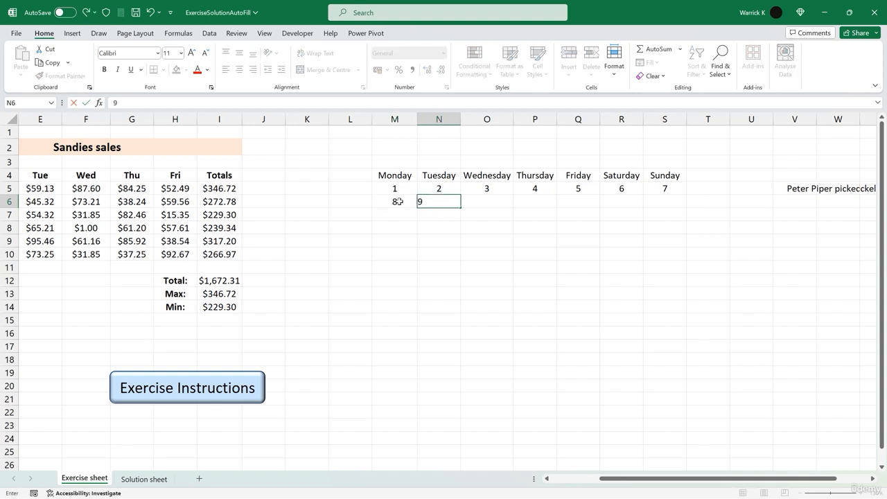
{"action": "left_click_drag", "start_coordinate": [406, 201], "coordinate": [675, 206]}
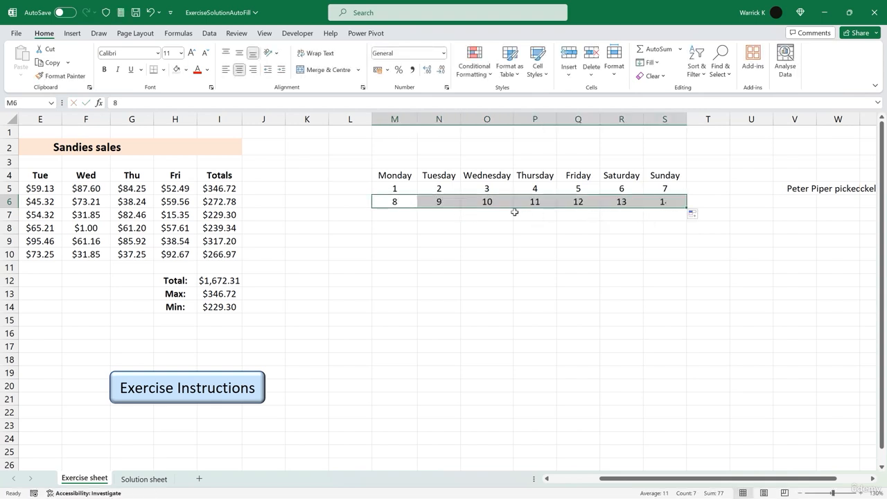
- Enter 15 and 16 in M7:N7 and AutoFill the series across to S7
{"action": "left_click", "coordinate": [393, 216]}
{"action": "type", "text": "15"}
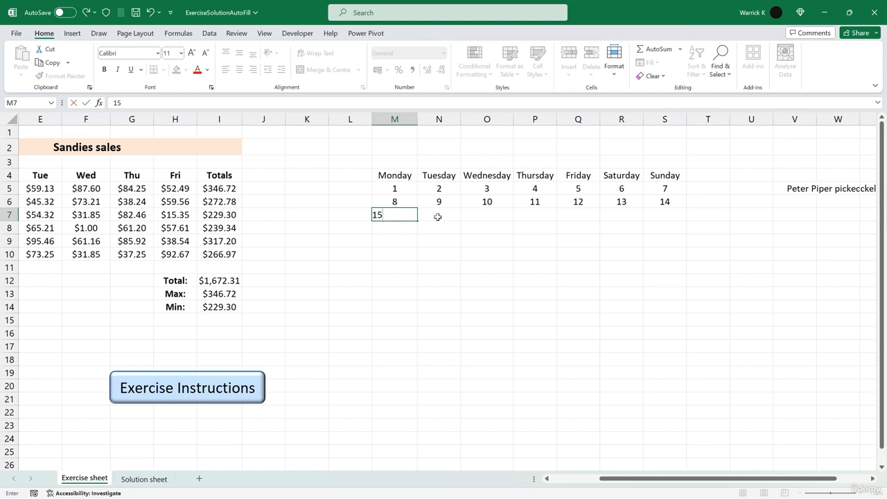
{"action": "left_click", "coordinate": [438, 216]}
{"action": "type", "text": "16"}
{"action": "left_click_drag", "start_coordinate": [394, 215], "coordinate": [667, 220]}
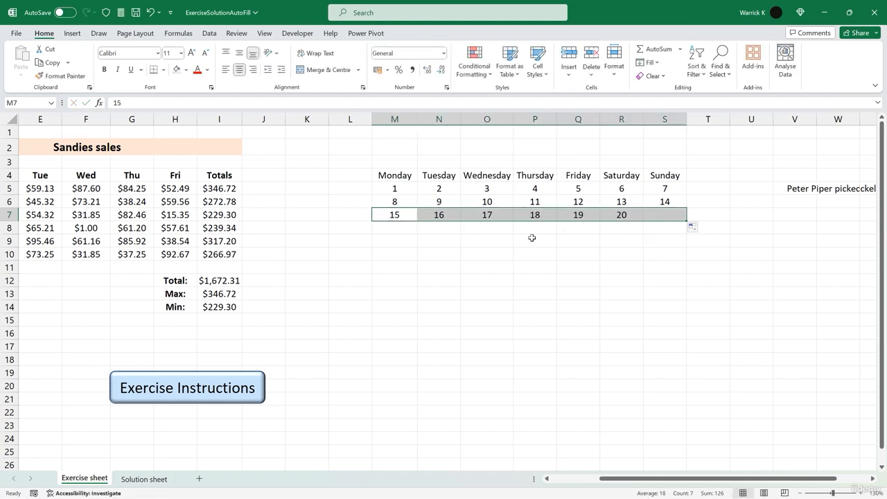
- Enter 22 and 23 in M8:N8 and AutoFill the series across to S8
{"action": "left_click", "coordinate": [396, 227]}
{"action": "type", "text": "22"}
{"action": "left_click", "coordinate": [432, 228]}
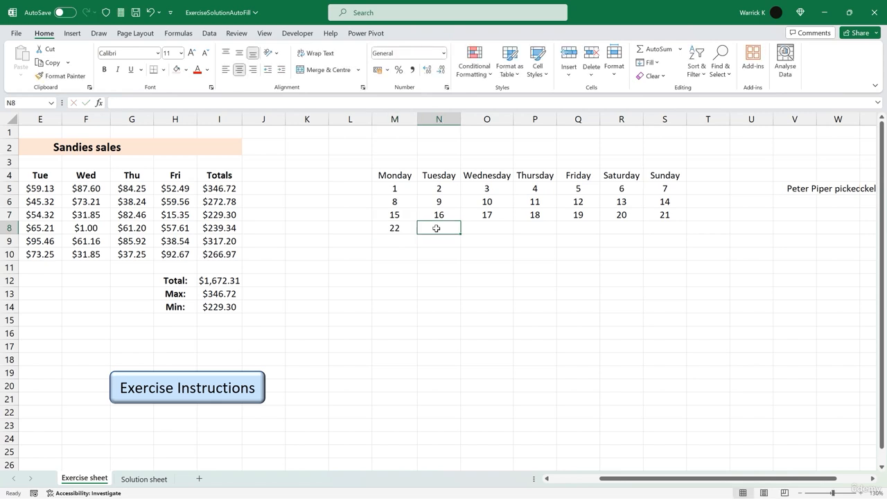
{"action": "type", "text": "23"}
{"action": "left_click_drag", "start_coordinate": [406, 227], "coordinate": [676, 232]}
- Enter 29 and 30 in M9 and N9 to finish the calendar days
{"action": "left_click", "coordinate": [406, 246]}
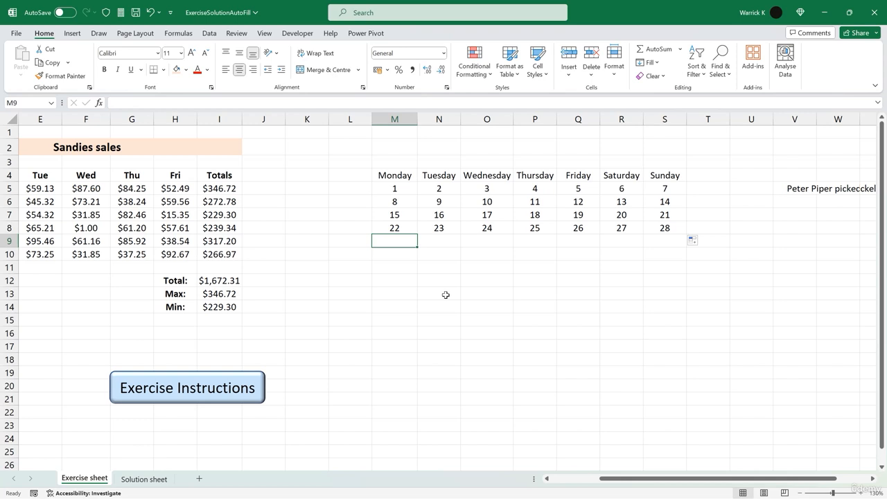
{"action": "type", "text": "29"}
{"action": "left_click", "coordinate": [447, 239]}
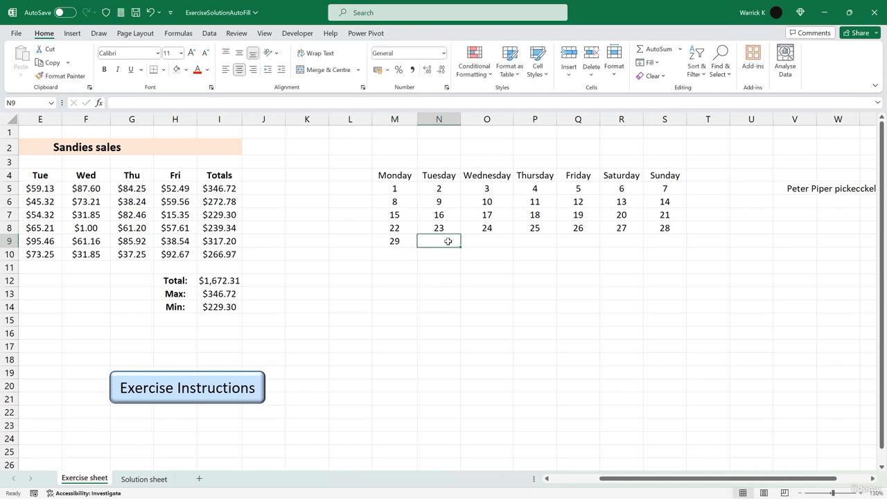
{"action": "type", "text": "30"}
- Add the heading June above the calendar and merge and centre it across M2:S2
{"action": "left_click", "coordinate": [521, 148]}
{"action": "type", "text": "June"}
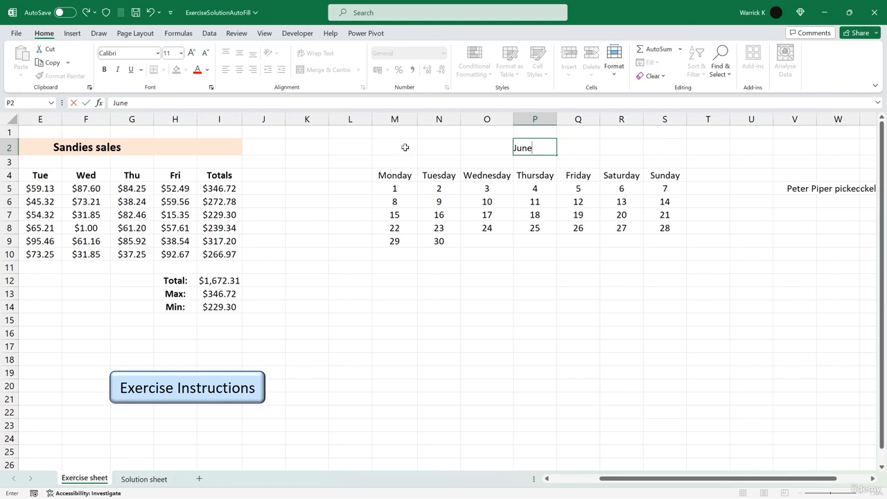
{"action": "left_click_drag", "start_coordinate": [405, 147], "coordinate": [655, 149]}
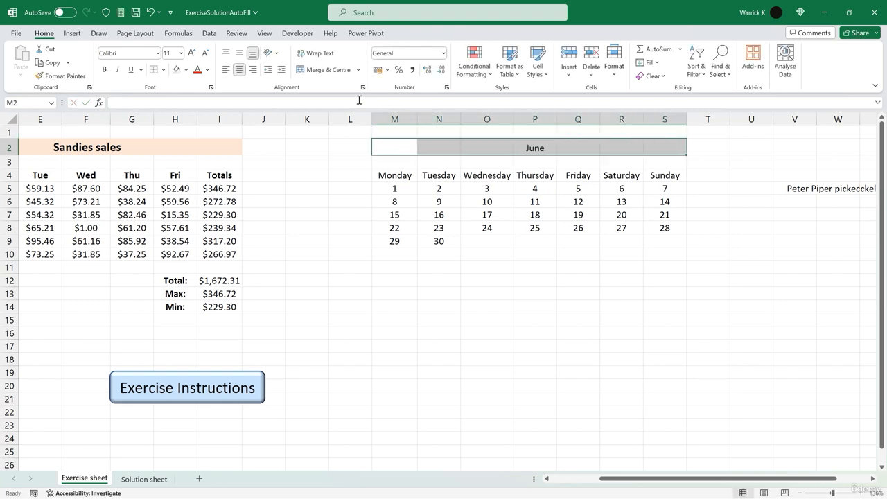
{"action": "left_click", "coordinate": [338, 72]}
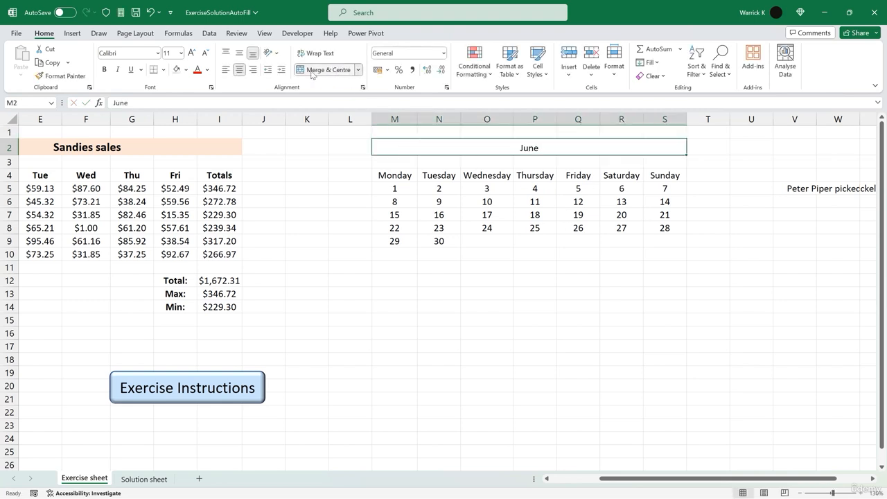
- Increase the June heading's font size to 14 and make it bold
{"action": "left_click", "coordinate": [190, 54]}
{"action": "left_click", "coordinate": [191, 54]}
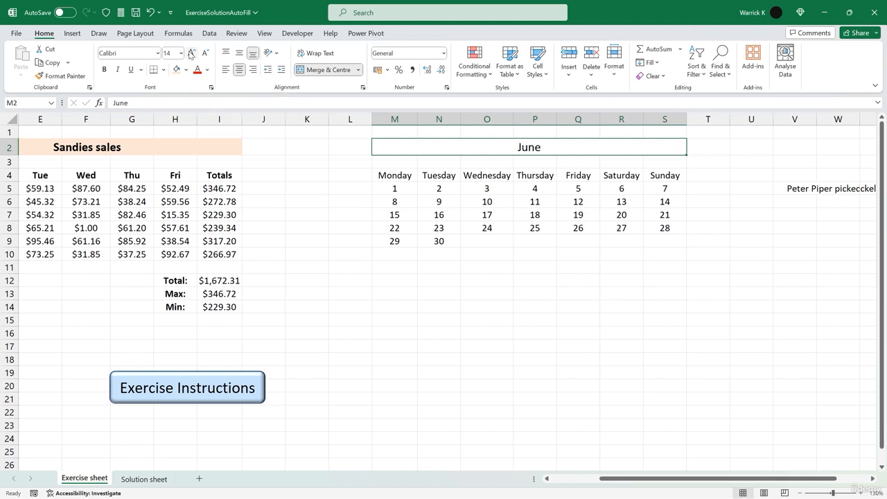
{"action": "left_click", "coordinate": [104, 72]}
- Give the merged June heading a light green fill and an outside border
{"action": "left_click", "coordinate": [185, 70]}
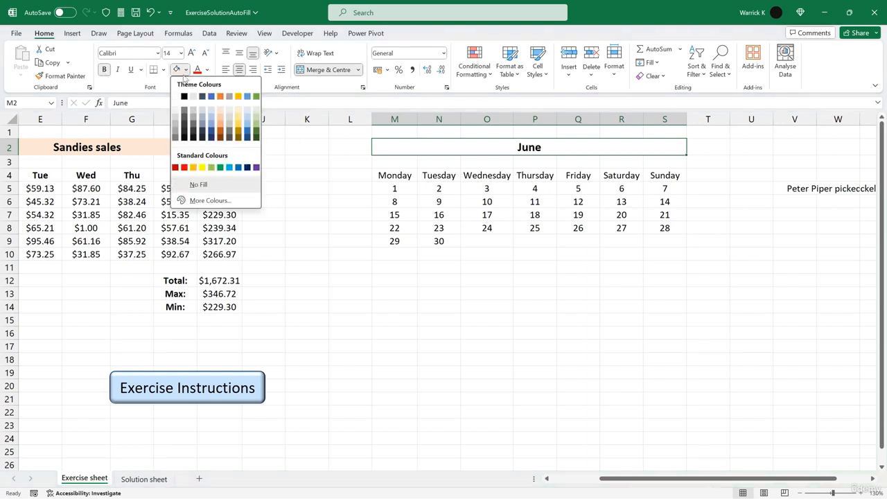
{"action": "left_click", "coordinate": [257, 112]}
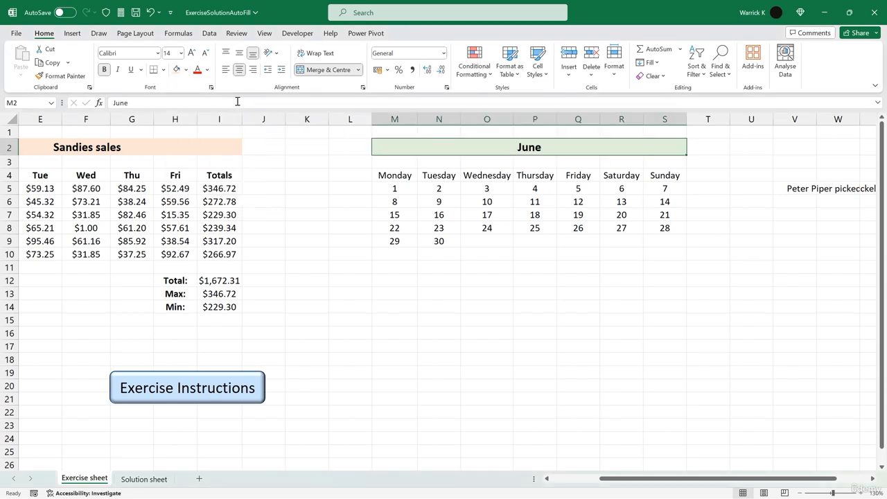
{"action": "left_click", "coordinate": [164, 70]}
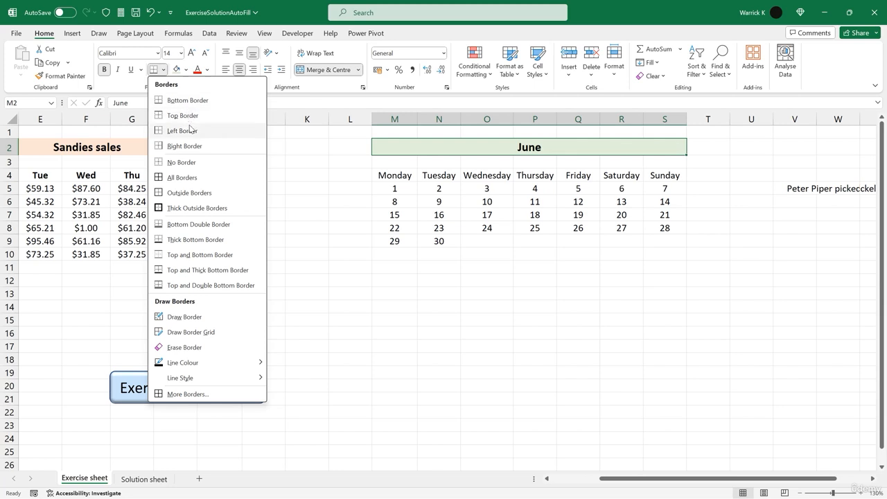
{"action": "left_click", "coordinate": [193, 194]}
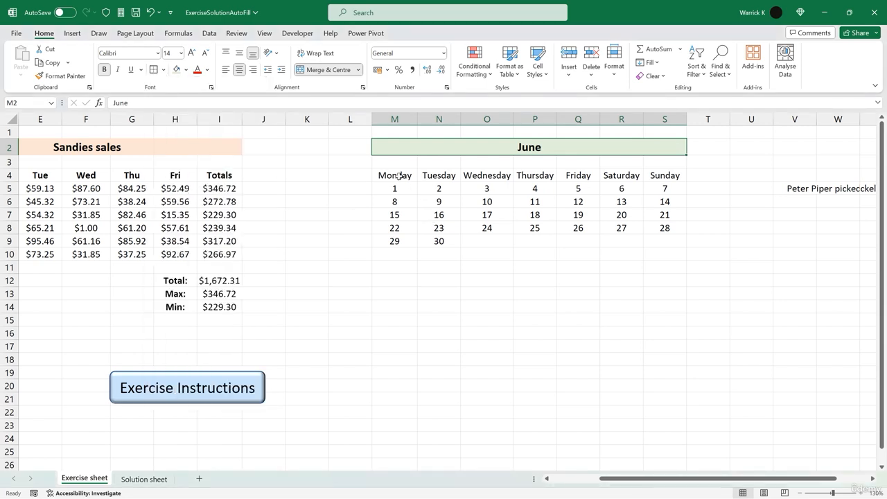
- Add an outside border around the calendar block M4:S9
{"action": "left_click_drag", "start_coordinate": [399, 176], "coordinate": [655, 239]}
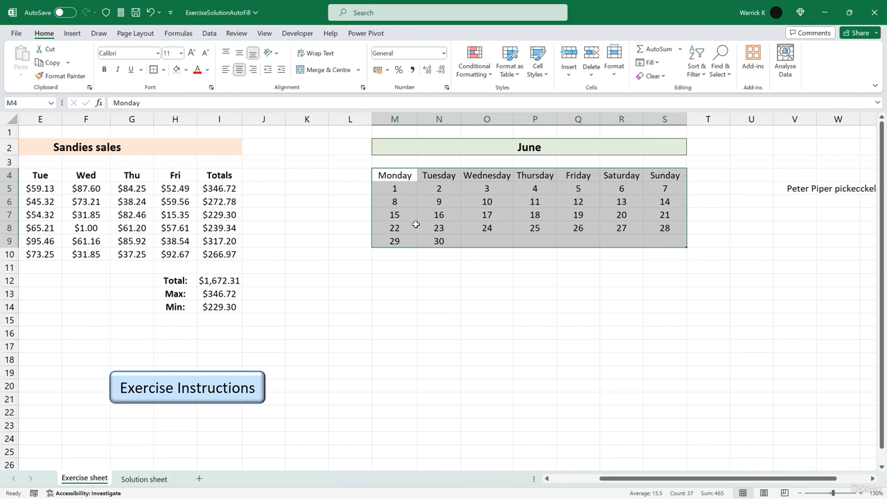
{"action": "left_click", "coordinate": [164, 70]}
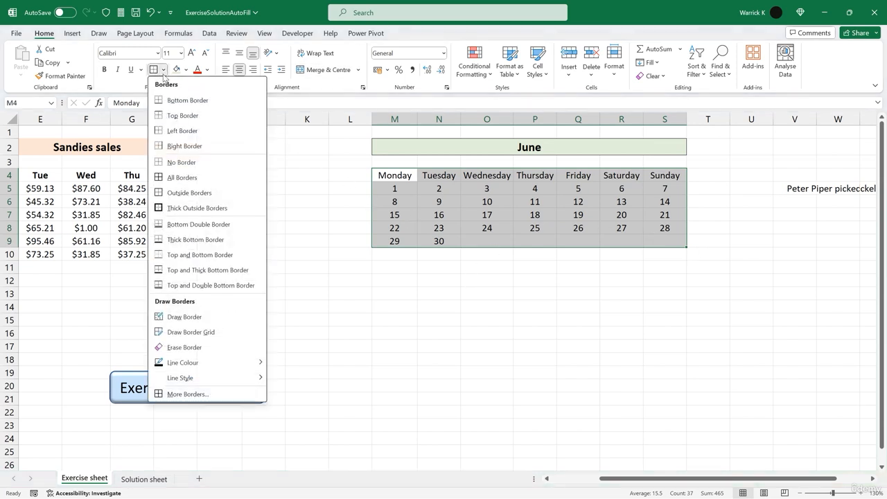
{"action": "left_click", "coordinate": [195, 200]}
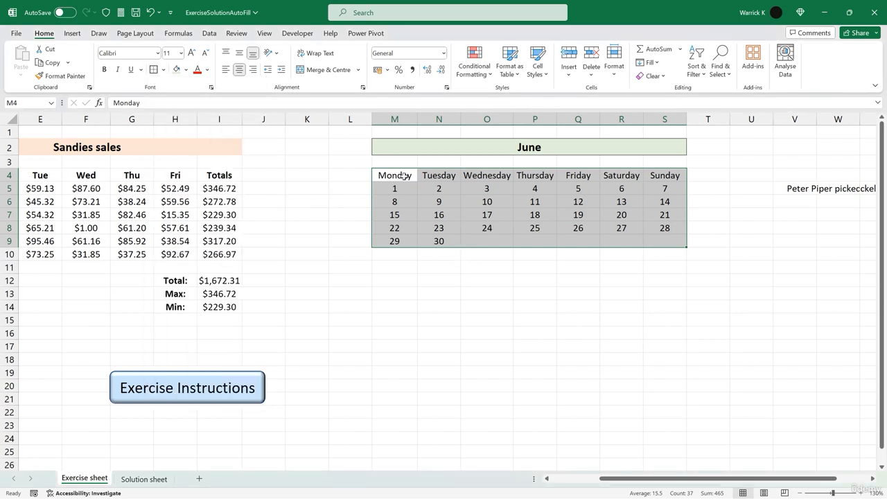
- Fill the weekday header row M4:S4 with a light blue colour
{"action": "left_click_drag", "start_coordinate": [404, 176], "coordinate": [654, 179]}
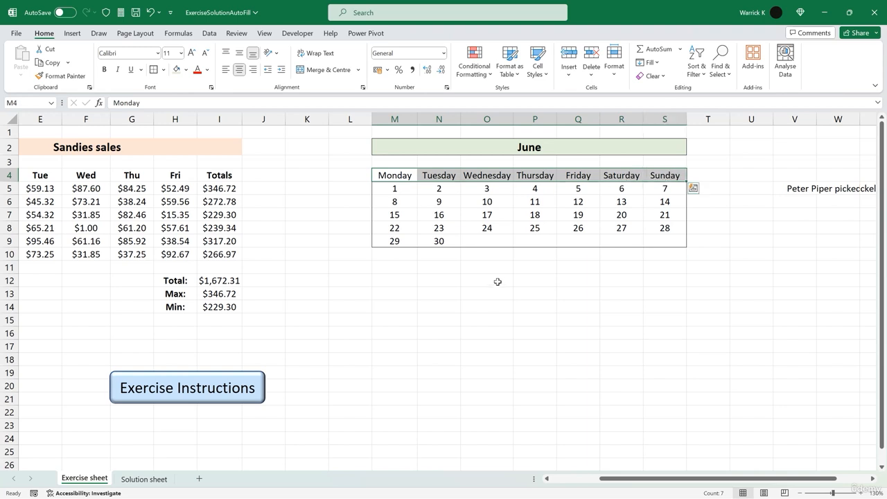
{"action": "left_click", "coordinate": [186, 70]}
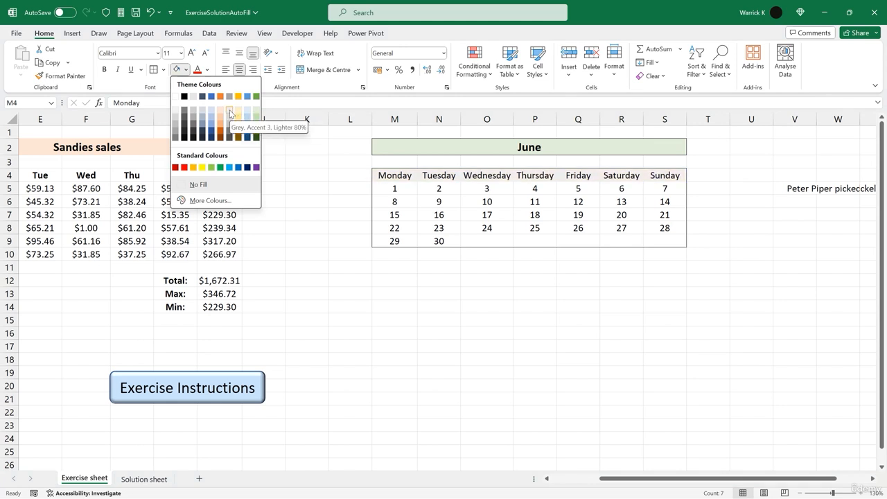
{"action": "left_click", "coordinate": [212, 122]}
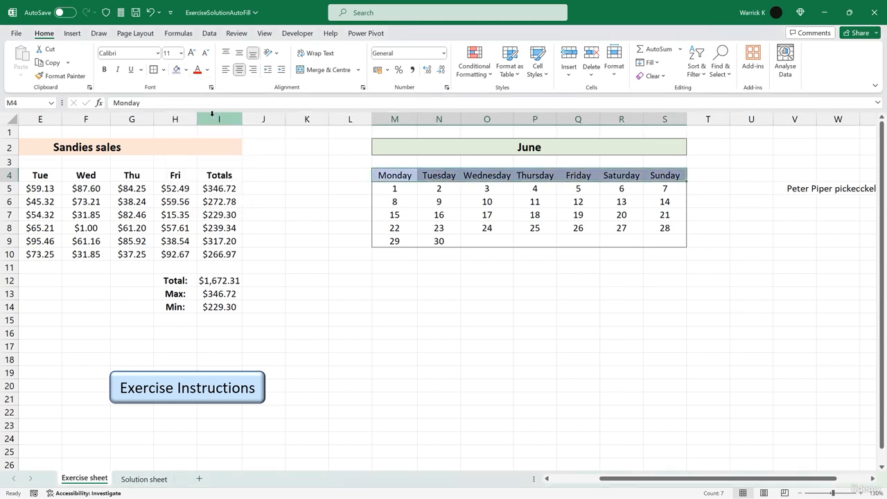
{"action": "left_click", "coordinate": [457, 263]}
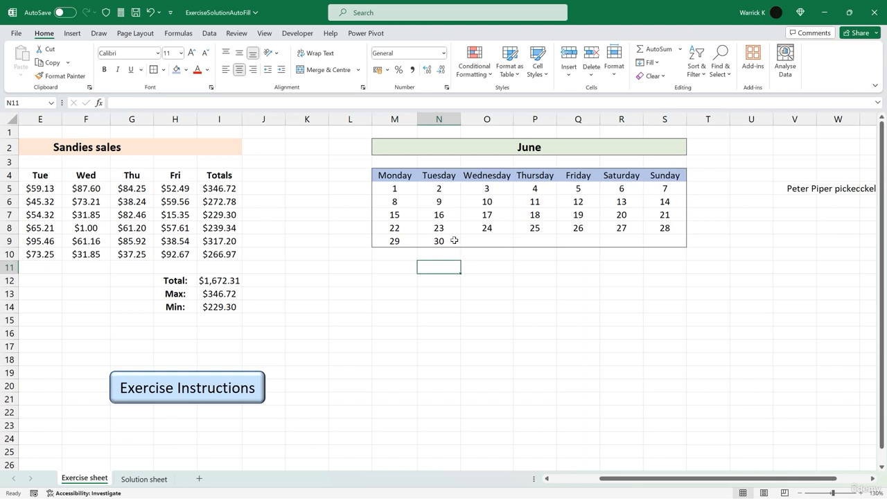
- Highlight the day 17 cell O7 with a yellow fill and an outside border
{"action": "left_click", "coordinate": [505, 213]}
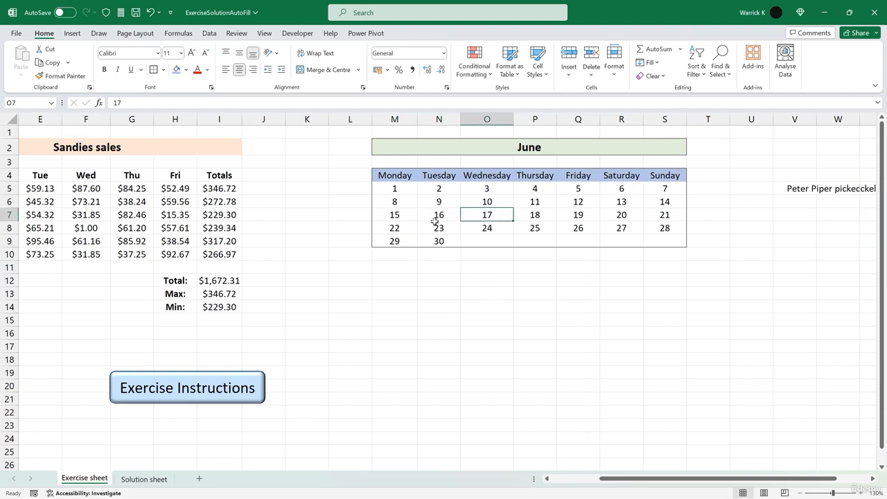
{"action": "left_click", "coordinate": [186, 71]}
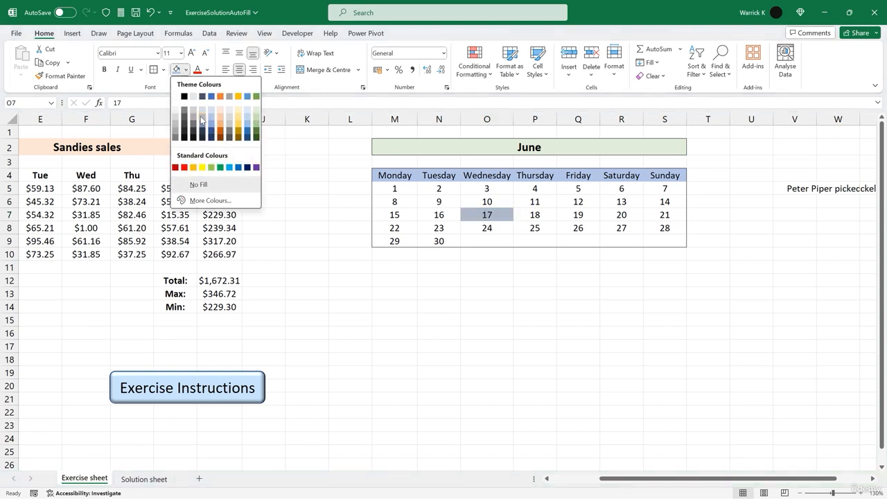
{"action": "left_click", "coordinate": [201, 169]}
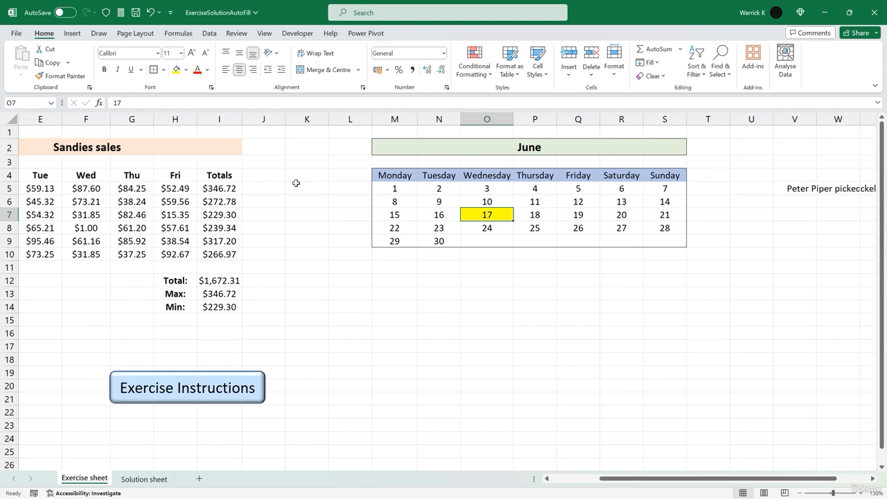
{"action": "left_click", "coordinate": [164, 70]}
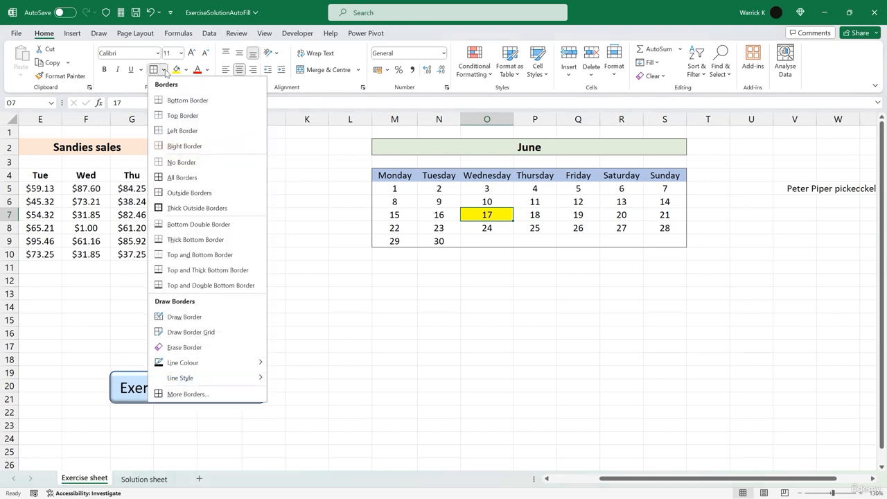
{"action": "left_click", "coordinate": [196, 193]}
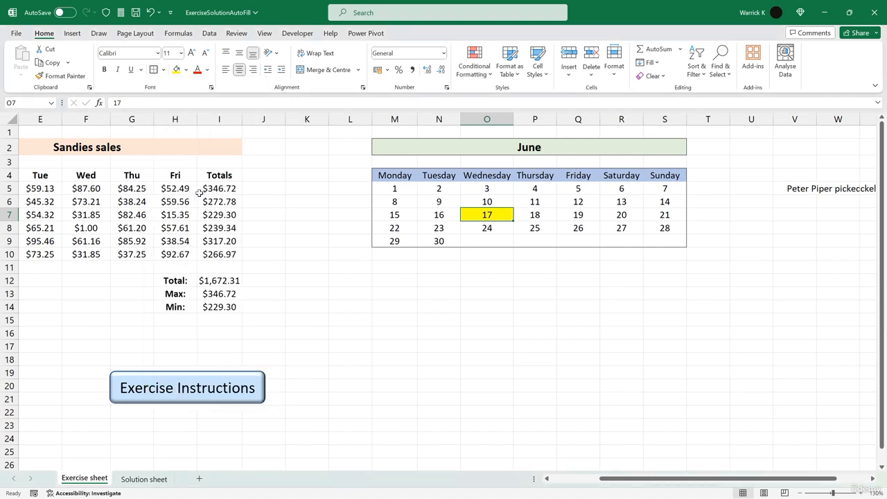
{"action": "left_click", "coordinate": [446, 283]}
{"action": "scroll", "coordinate": [425, 267], "scroll_direction": "left", "scroll_amount": 2}
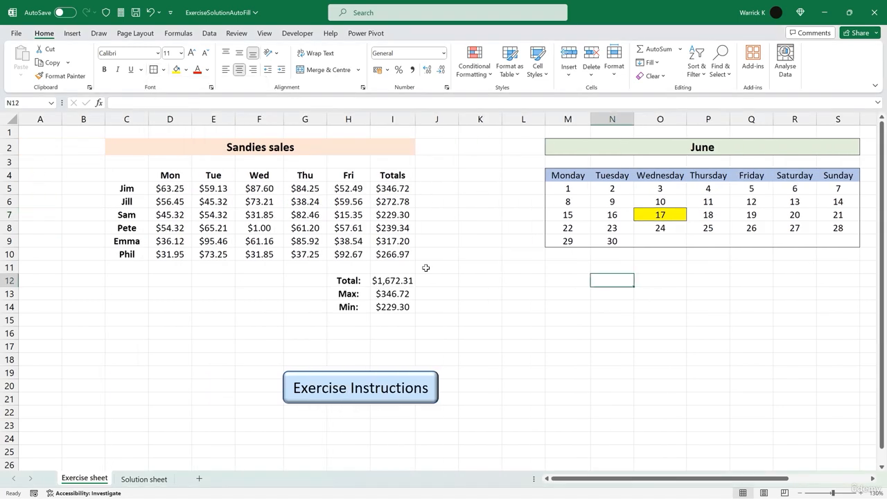
{"action": "scroll", "coordinate": [427, 269], "scroll_direction": "right", "scroll_amount": 5}
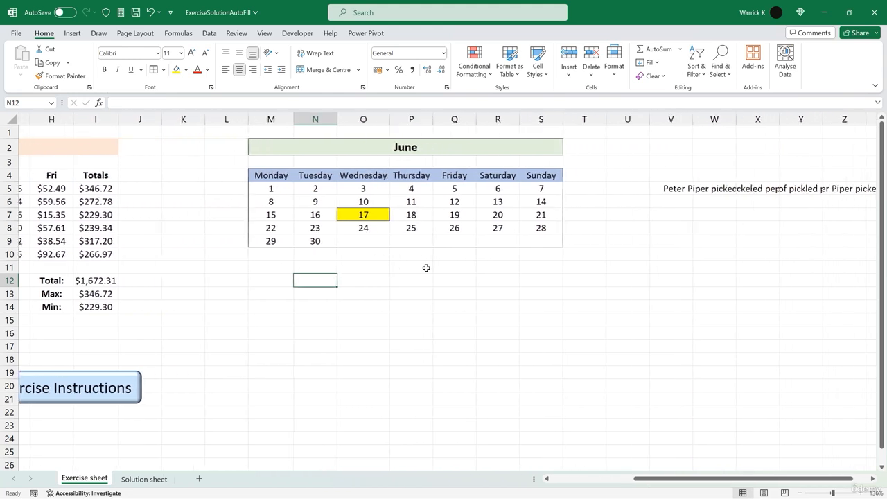
{"action": "scroll", "coordinate": [424, 271], "scroll_direction": "right", "scroll_amount": 2}
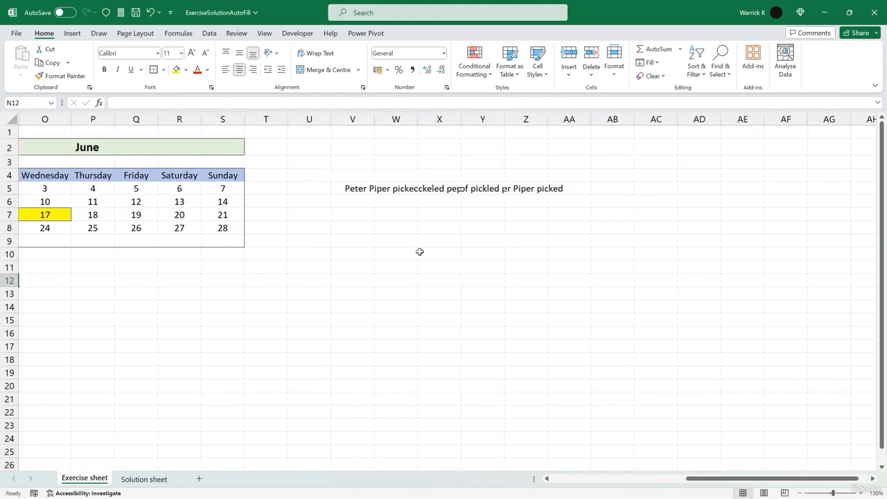
{"action": "left_click", "coordinate": [402, 118]}
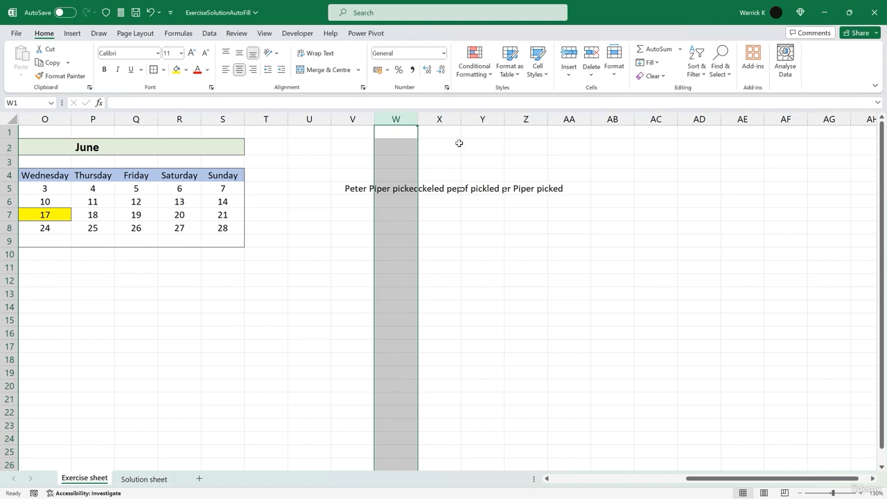
{"action": "left_click", "coordinate": [529, 117], "text": "shift"}
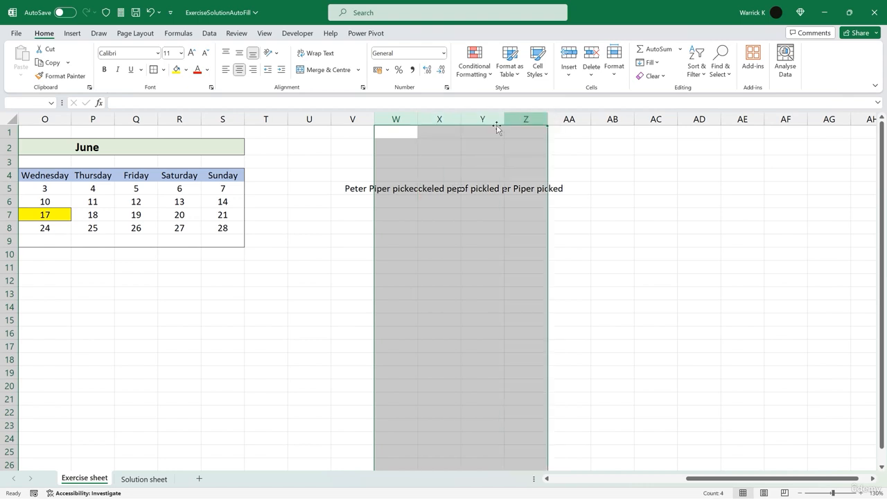
{"action": "left_click", "coordinate": [444, 238]}
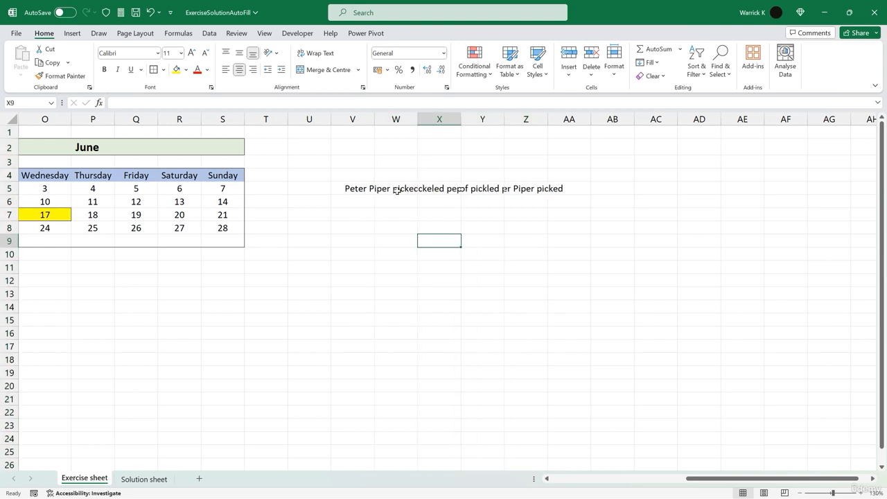
{"action": "left_click", "coordinate": [348, 189]}
{"action": "left_click", "coordinate": [404, 187]}
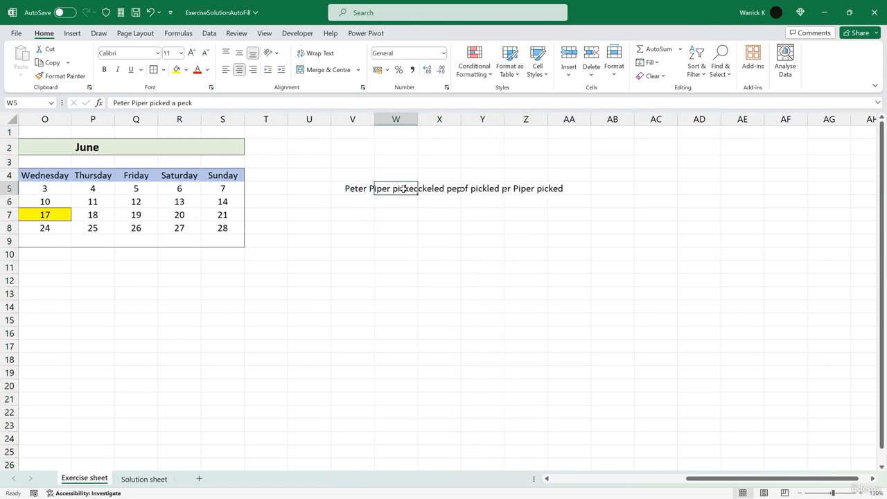
{"action": "left_click", "coordinate": [459, 197]}
{"action": "left_click", "coordinate": [399, 192]}
{"action": "left_click", "coordinate": [363, 192]}
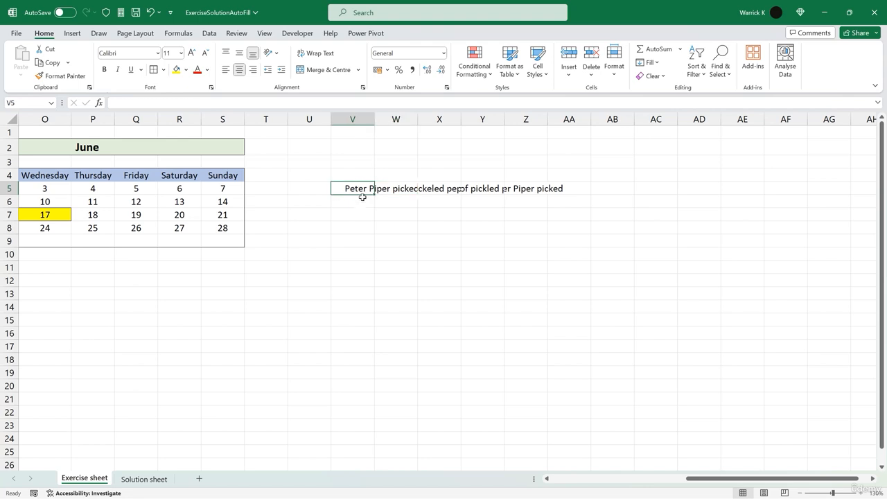
{"action": "left_click_drag", "start_coordinate": [363, 196], "coordinate": [566, 261]}
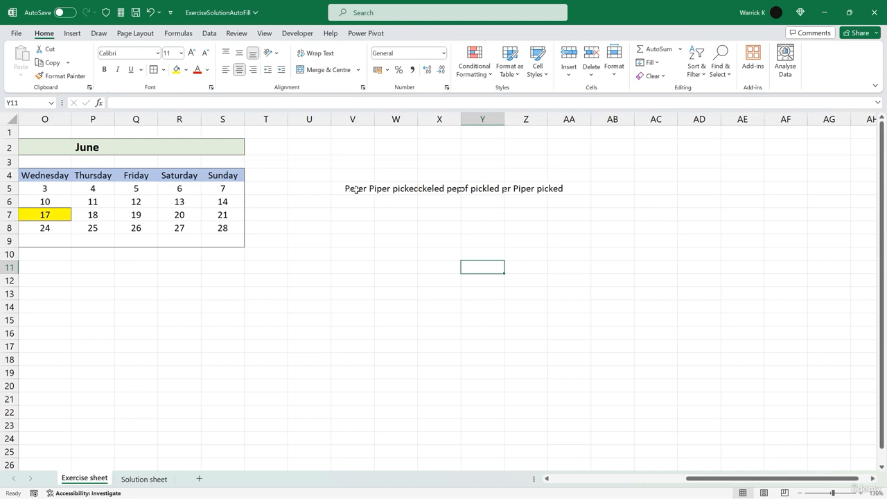
{"action": "left_click", "coordinate": [384, 189]}
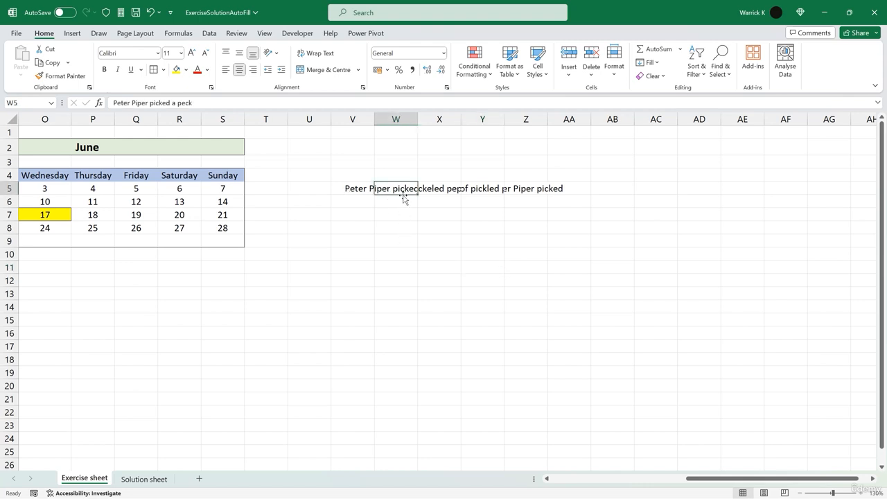
{"action": "left_click_drag", "start_coordinate": [404, 195], "coordinate": [536, 311]}
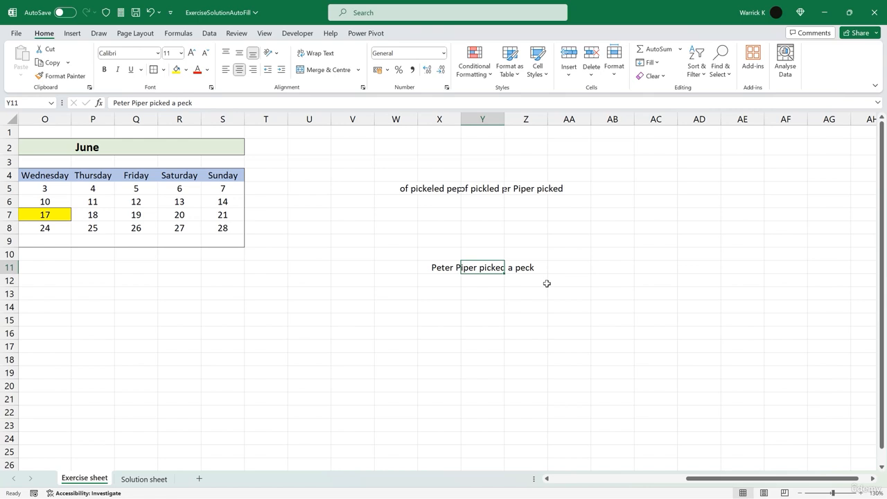
{"action": "key", "text": "ctrl+z"}
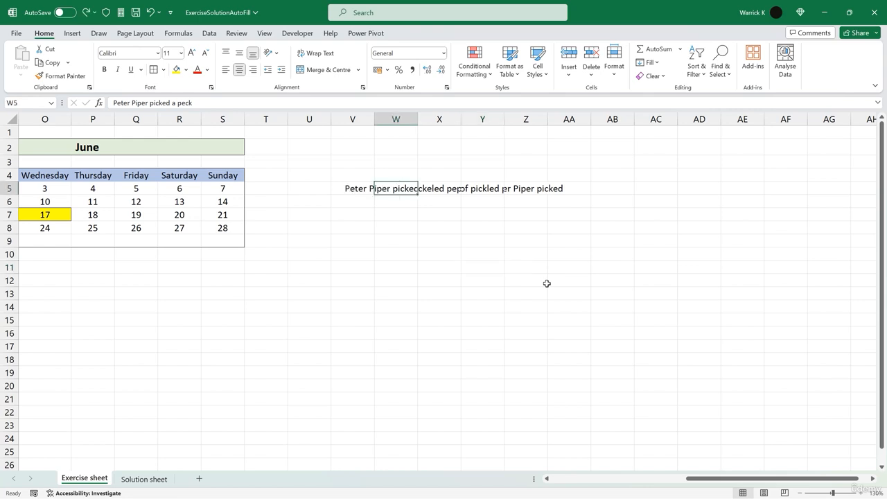
- AutoFit columns W to Z so the Peter Piper text fits in each cell
{"action": "left_click", "coordinate": [395, 118]}
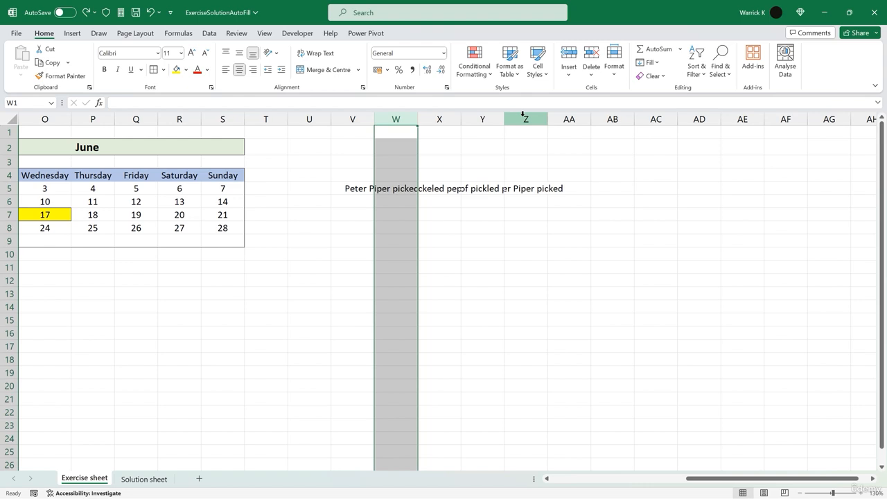
{"action": "left_click", "coordinate": [523, 114], "text": "shift"}
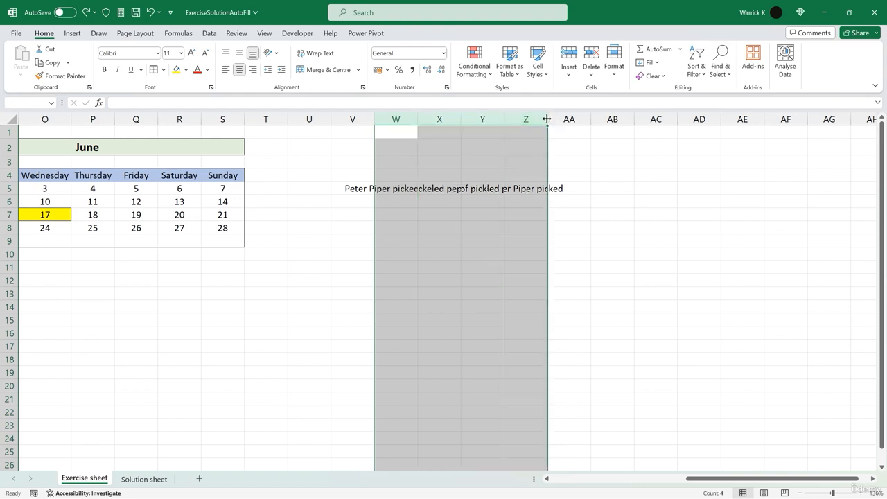
{"action": "double_click", "coordinate": [507, 119]}
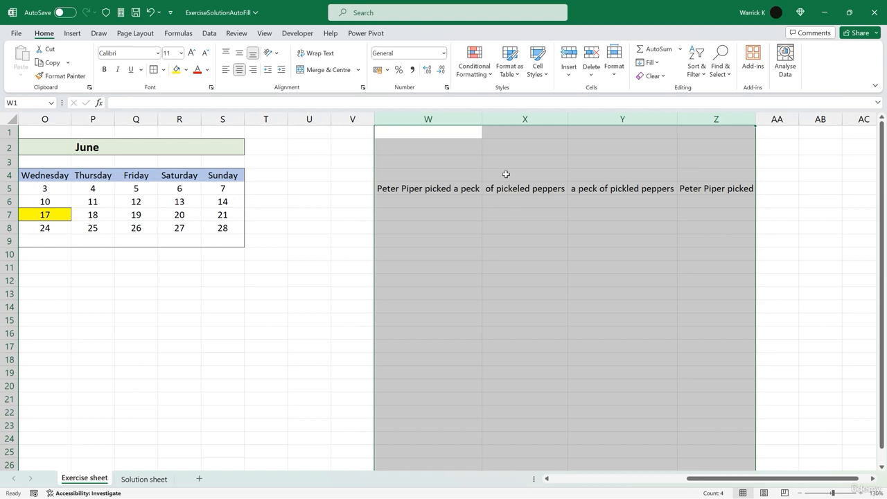
{"action": "left_click", "coordinate": [507, 296]}
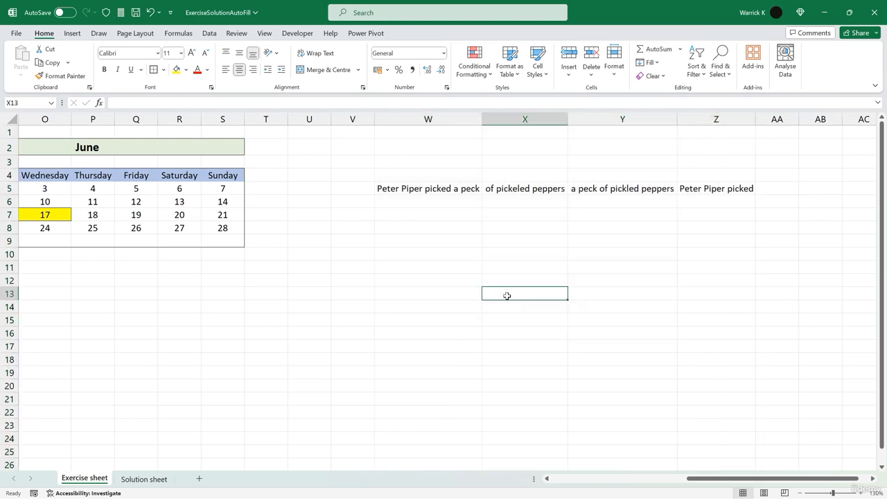
- Open the solution sheet through the Exercise Instructions button and scroll through its contents
{"action": "scroll", "coordinate": [507, 296], "scroll_direction": "left", "scroll_amount": 10}
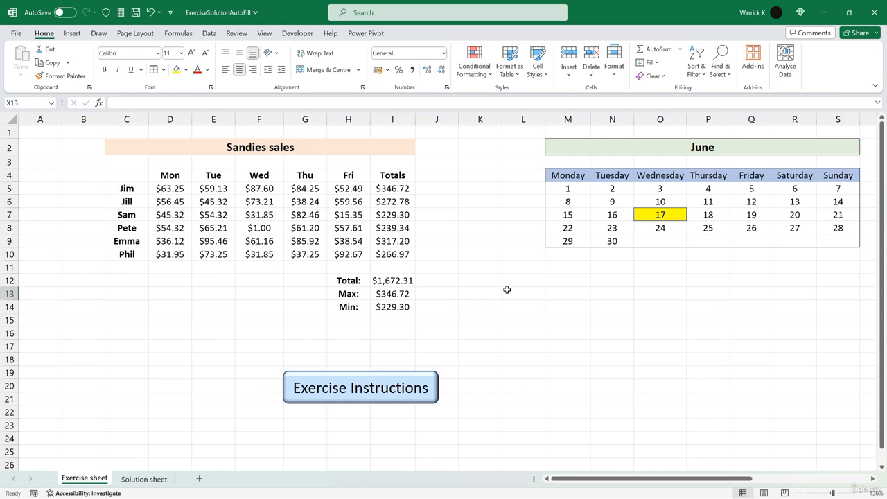
{"action": "left_click", "coordinate": [375, 388]}
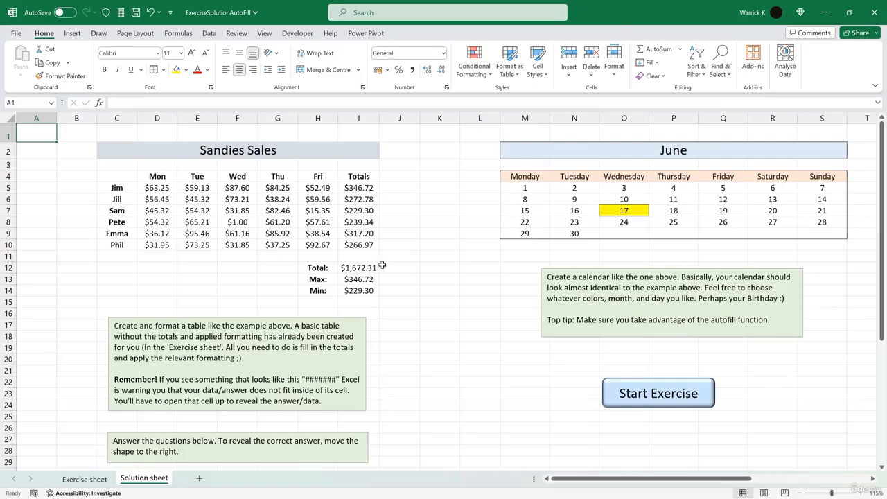
{"action": "scroll", "coordinate": [415, 264], "scroll_direction": "down", "scroll_amount": 8}
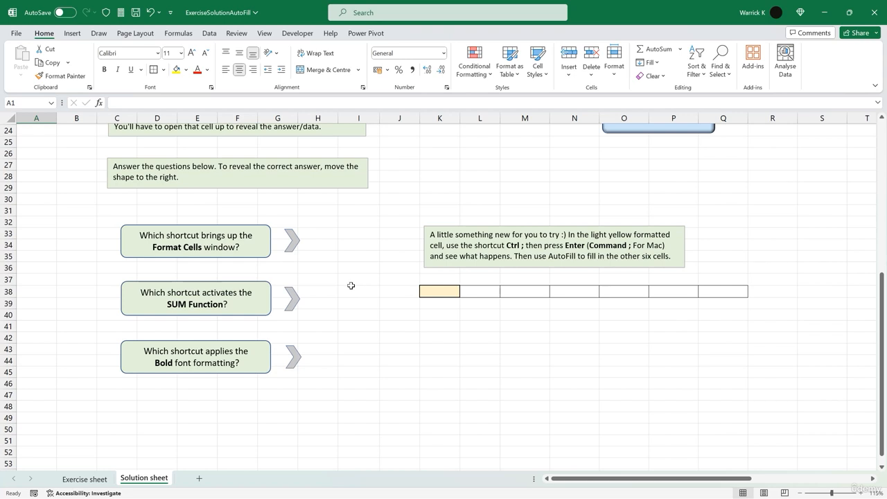
- Enter the current date in the light yellow cell K38 on the solution sheet
{"action": "left_click", "coordinate": [443, 291]}
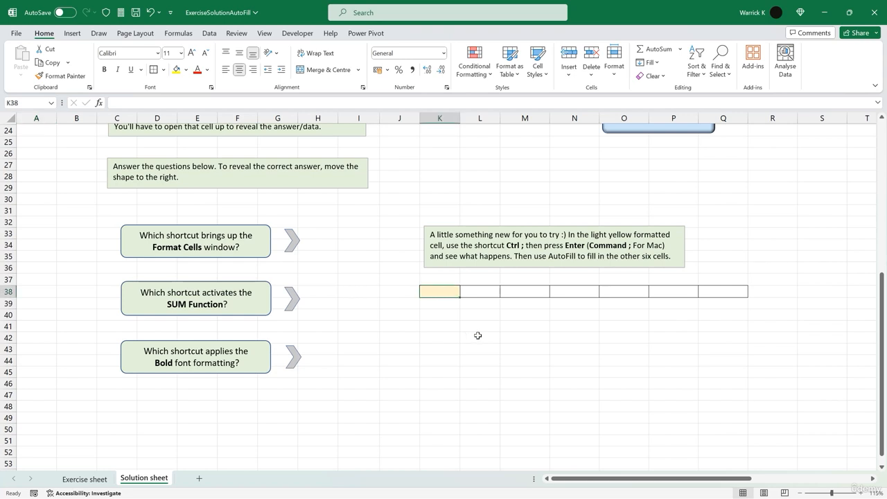
{"action": "key", "text": "ctrl+semicolon"}
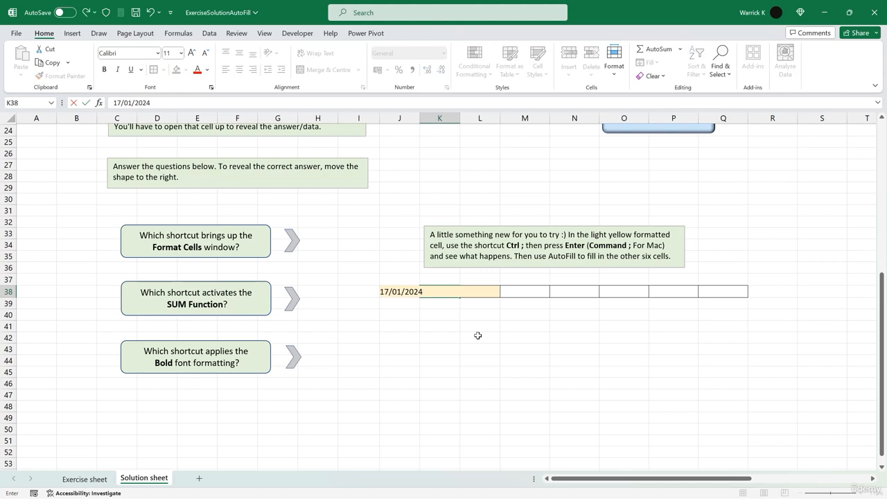
{"action": "key", "text": "Return"}
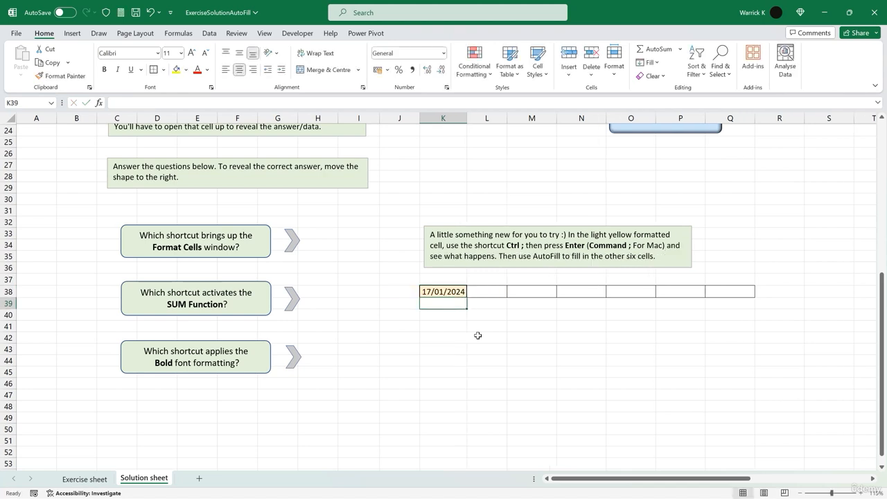
- AutoFill the date across K38:Q38 and AutoFit column L so every date shows
{"action": "left_click", "coordinate": [451, 291]}
{"action": "left_click_drag", "start_coordinate": [466, 297], "coordinate": [763, 297]}
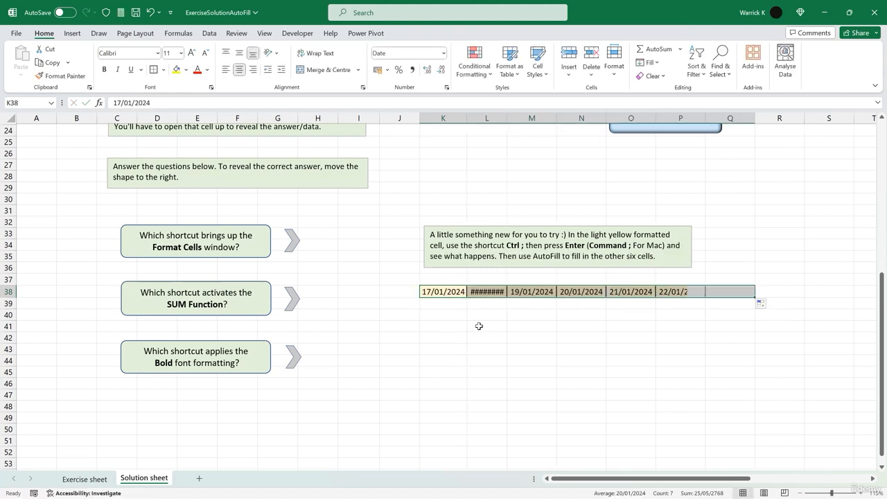
{"action": "left_click_drag", "start_coordinate": [507, 118], "coordinate": [506, 118]}
{"action": "double_click", "coordinate": [506, 119]}
{"action": "left_click", "coordinate": [530, 329]}
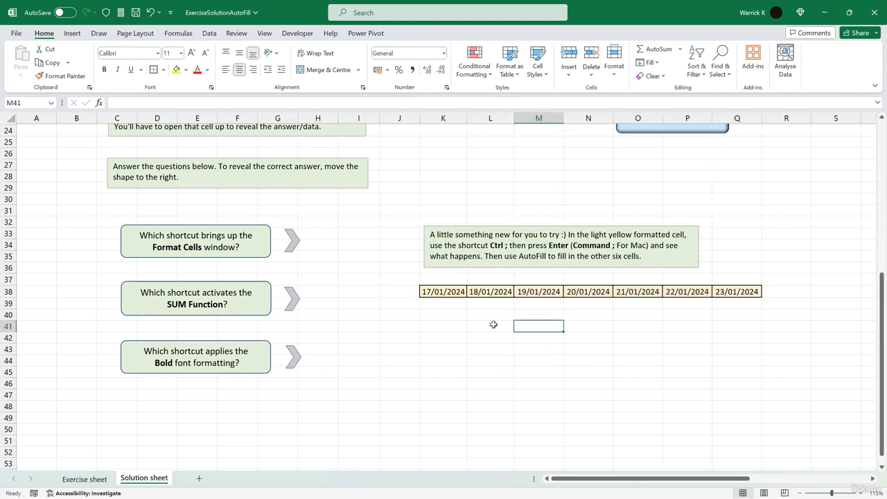
{"action": "left_click", "coordinate": [444, 294]}
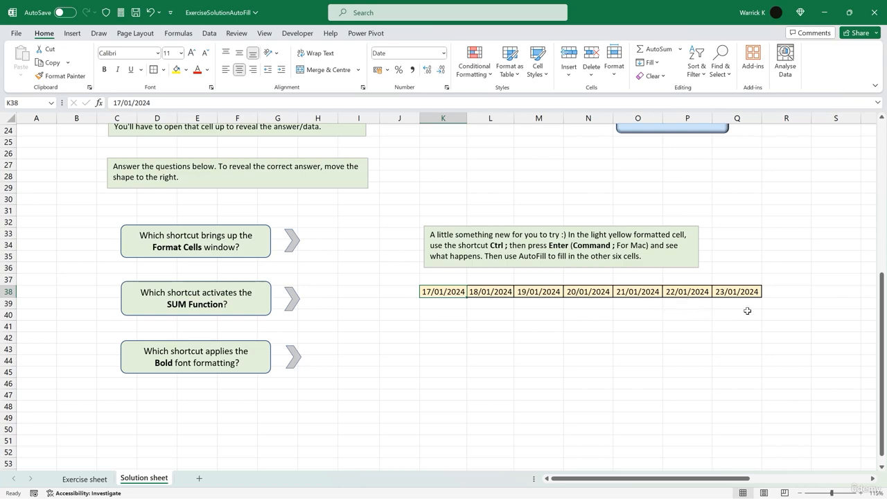
{"action": "left_click", "coordinate": [444, 315]}
{"action": "left_click", "coordinate": [442, 358]}
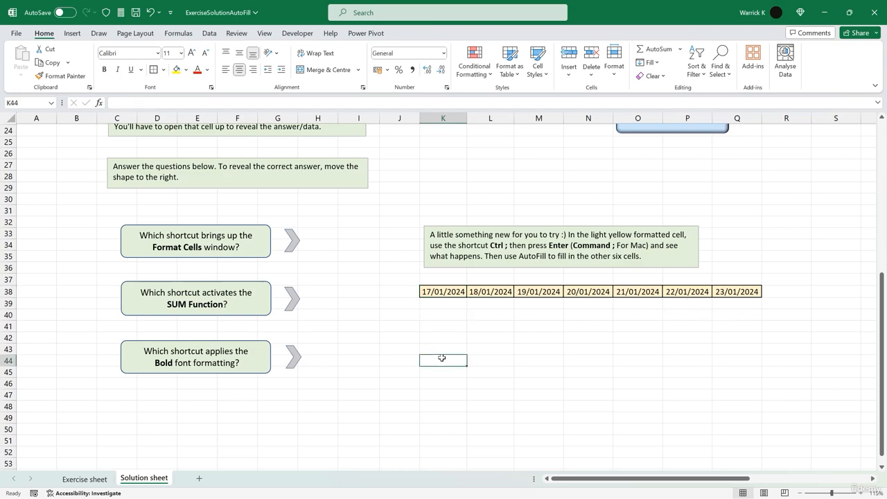